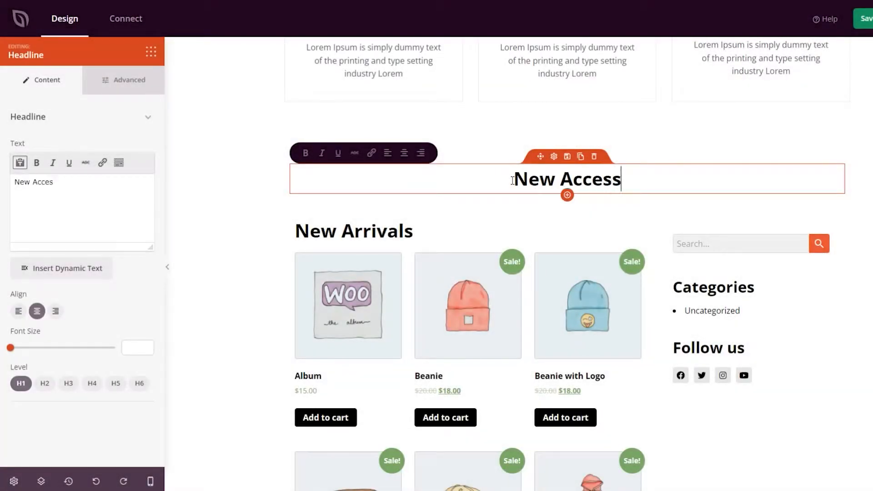
{"action": "type", "text": "ories"}
Add a Products Grid under the New Accessories heading limited to the Accessories category
{"action": "left_click_drag", "start_coordinate": [33, 324], "coordinate": [539, 205]}
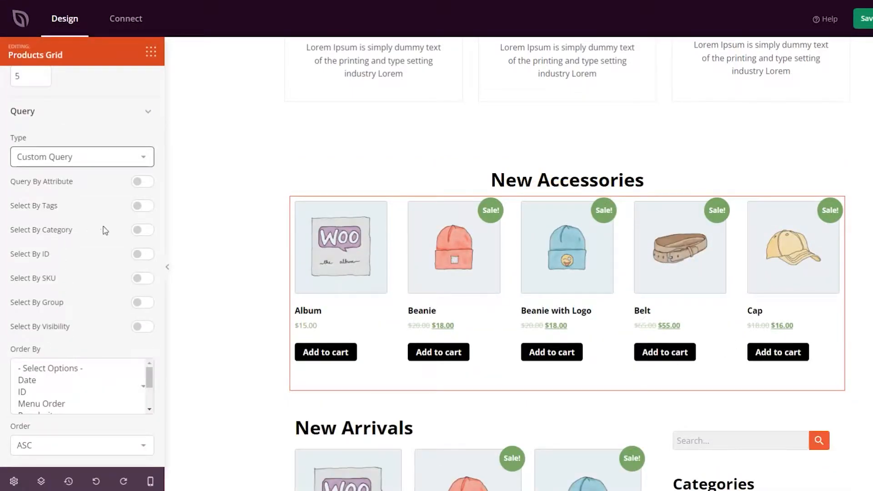
{"action": "left_click", "coordinate": [140, 231]}
{"action": "left_click", "coordinate": [50, 303]}
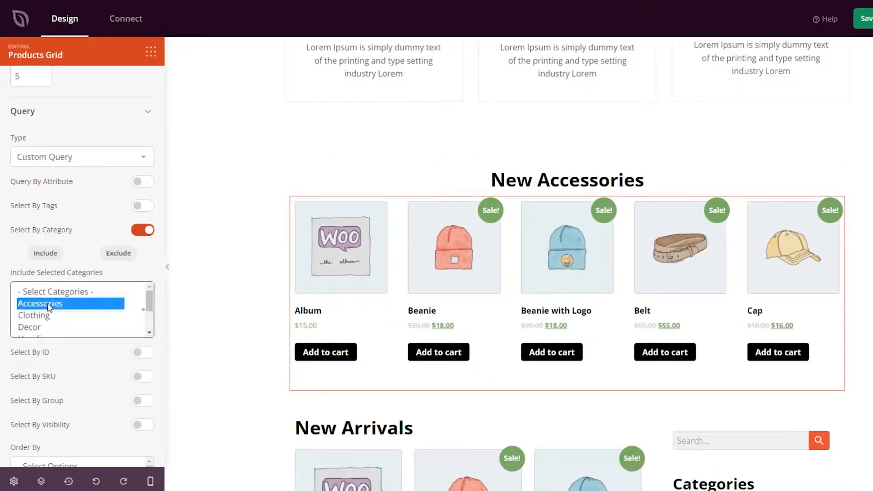
Add a Product Categories widget under New Arrivals shown as a dropdown and apply it
{"action": "mouse_move", "coordinate": [82, 368]}
{"action": "left_mouse_down"}
{"action": "mouse_move", "coordinate": [271, 313]}
{"action": "mouse_move", "coordinate": [368, 198]}
{"action": "left_mouse_up"}
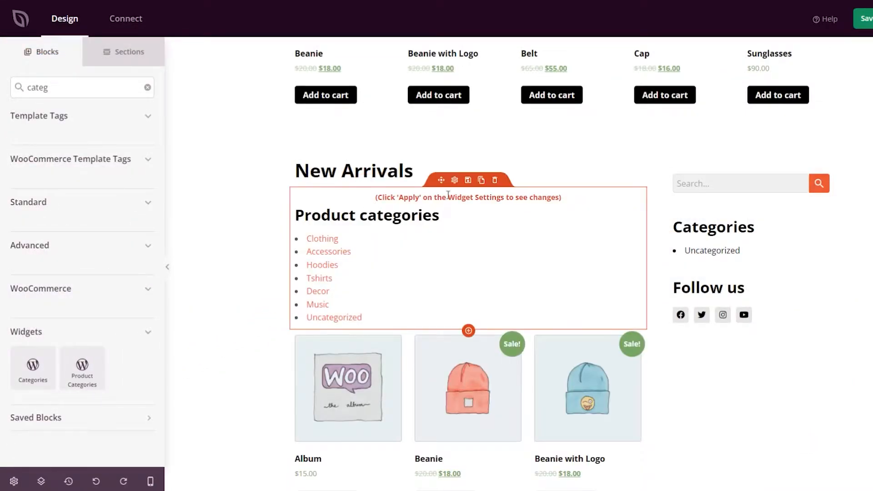
{"action": "left_click", "coordinate": [454, 180]}
{"action": "left_click", "coordinate": [29, 344]}
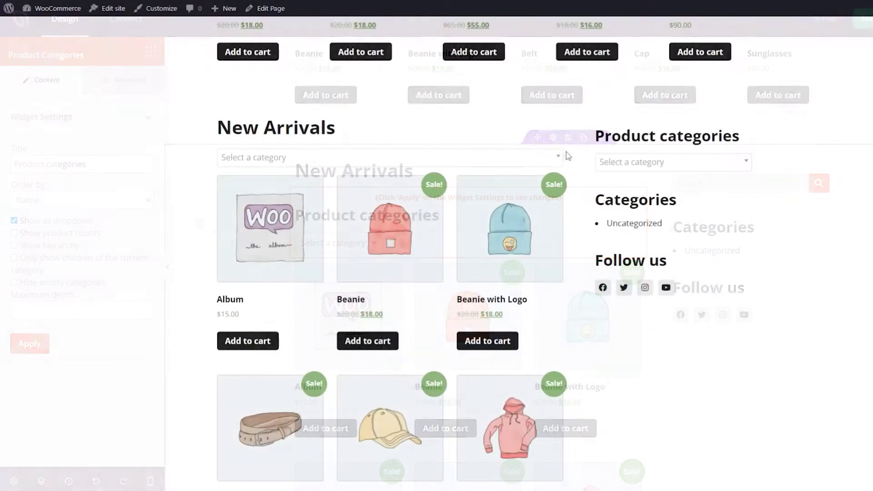
On the live page, choose Hoodies from the category dropdown to browse that category
{"action": "left_click", "coordinate": [558, 157]}
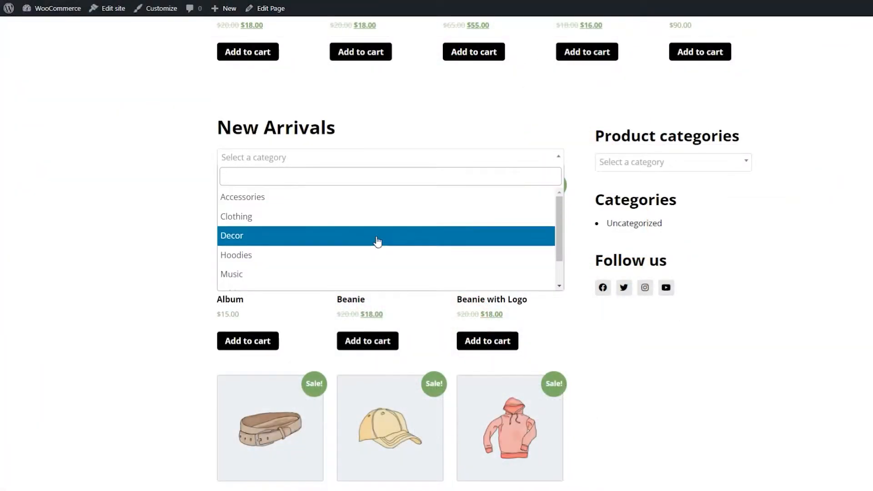
{"action": "left_click", "coordinate": [264, 254]}
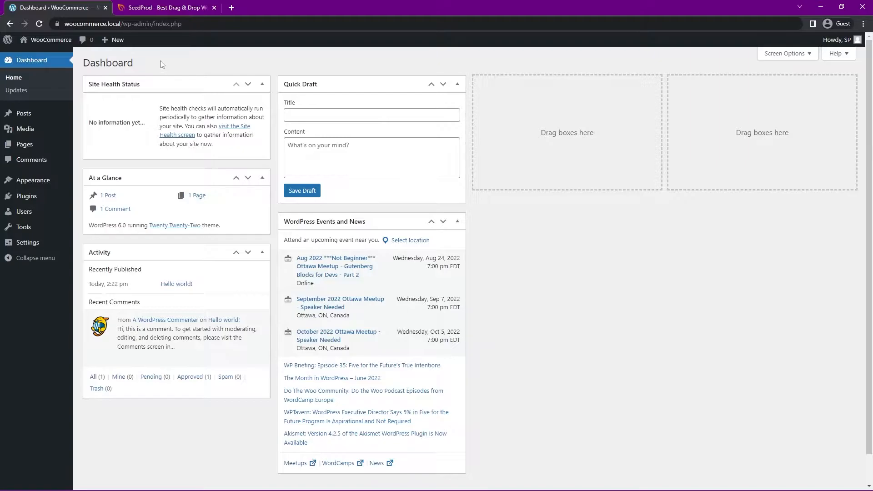
Log into the SeedProd account, download the SeedProd Pro zip from Downloads, and close the tab
{"action": "left_click", "coordinate": [157, 10]}
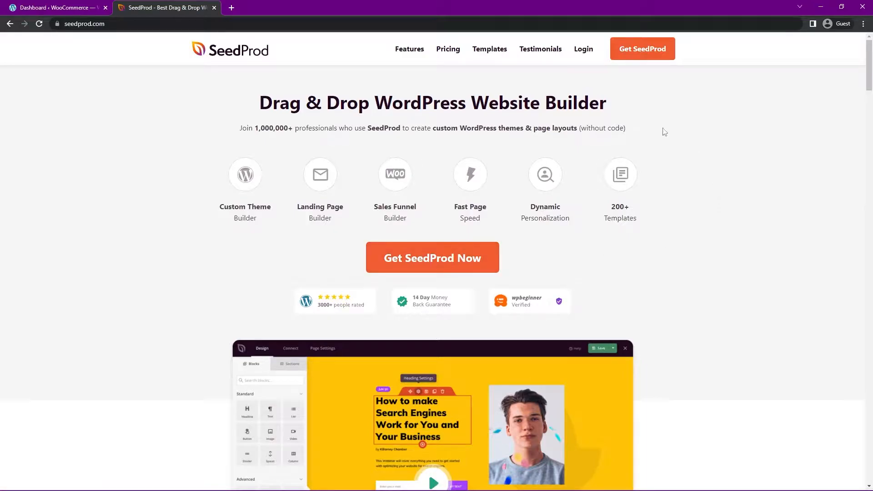
{"action": "left_click", "coordinate": [583, 49]}
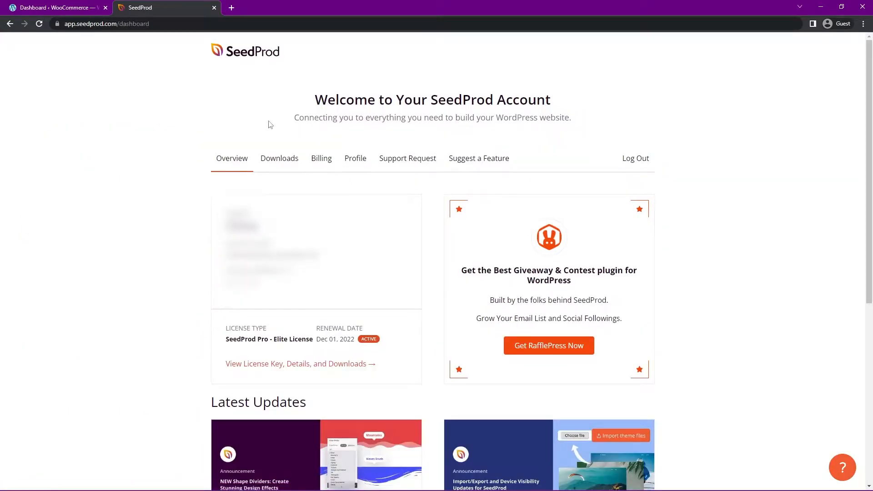
{"action": "left_click", "coordinate": [279, 164]}
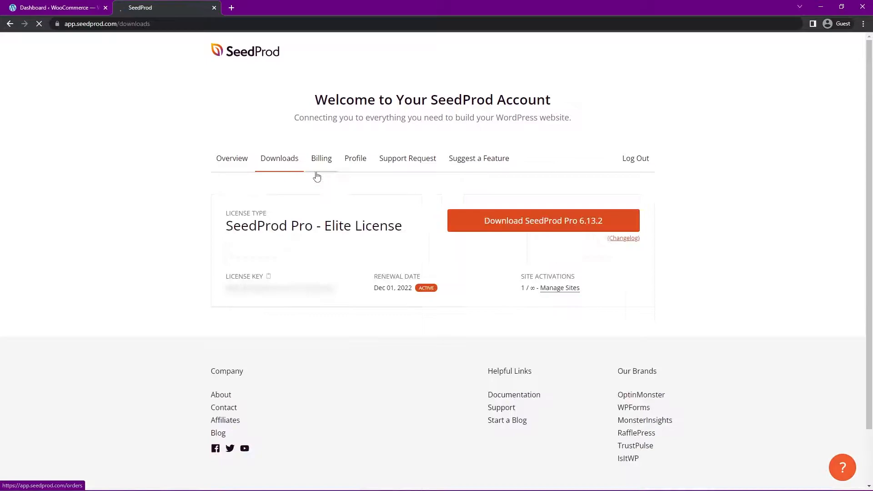
{"action": "left_click", "coordinate": [538, 224]}
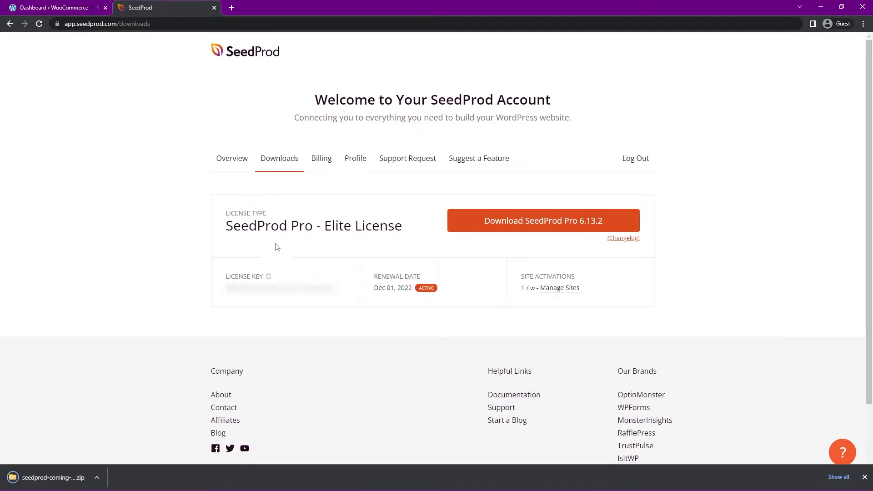
{"action": "left_click", "coordinate": [214, 8]}
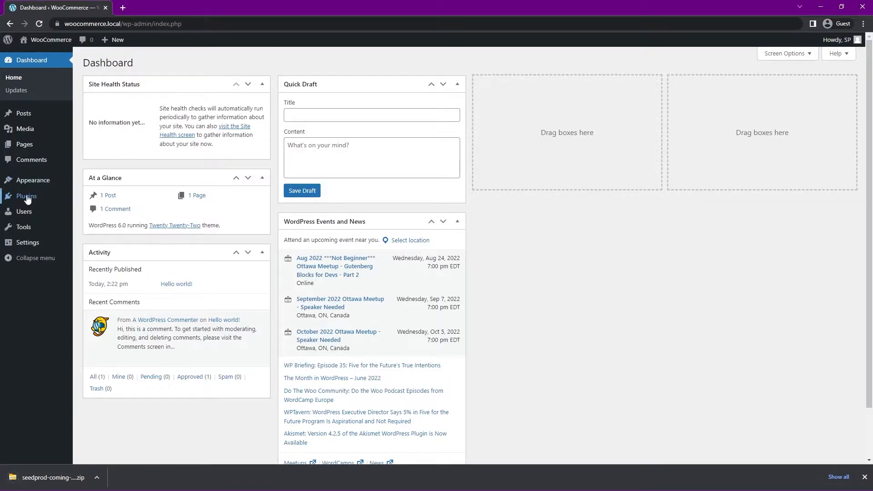
{"action": "mouse_move", "coordinate": [27, 196]}
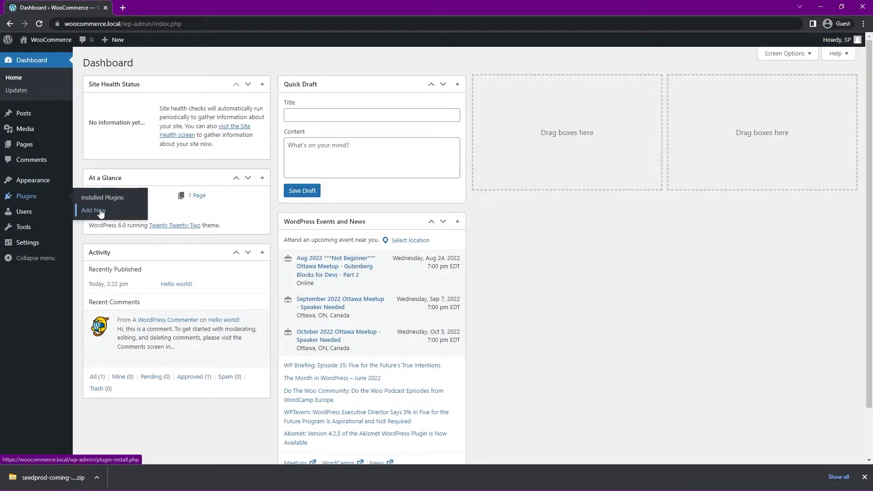
Upload the downloaded SeedProd Pro zip via Add Plugins and install it
{"action": "left_click", "coordinate": [93, 210]}
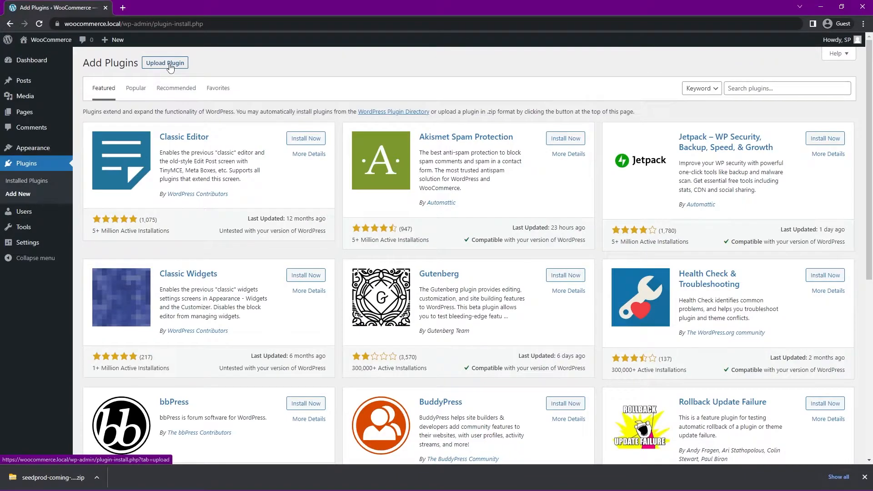
{"action": "left_click", "coordinate": [165, 63]}
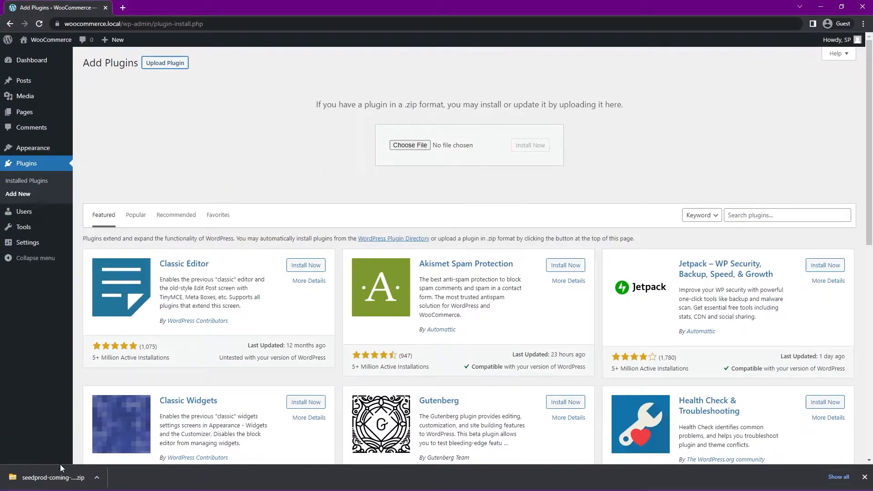
{"action": "left_click_drag", "start_coordinate": [38, 481], "coordinate": [425, 145]}
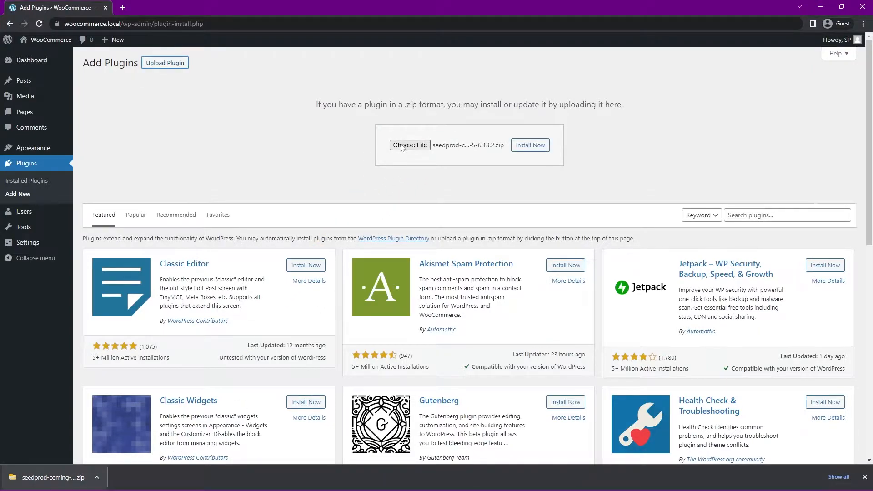
{"action": "left_click", "coordinate": [530, 145]}
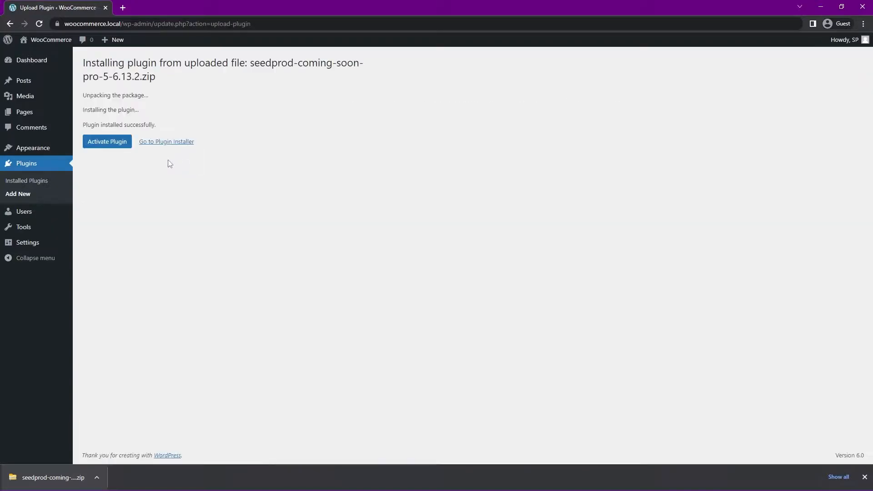
Activate SeedProd, paste the license key and verify it as valid
{"action": "left_click", "coordinate": [107, 141]}
{"action": "left_click", "coordinate": [414, 220]}
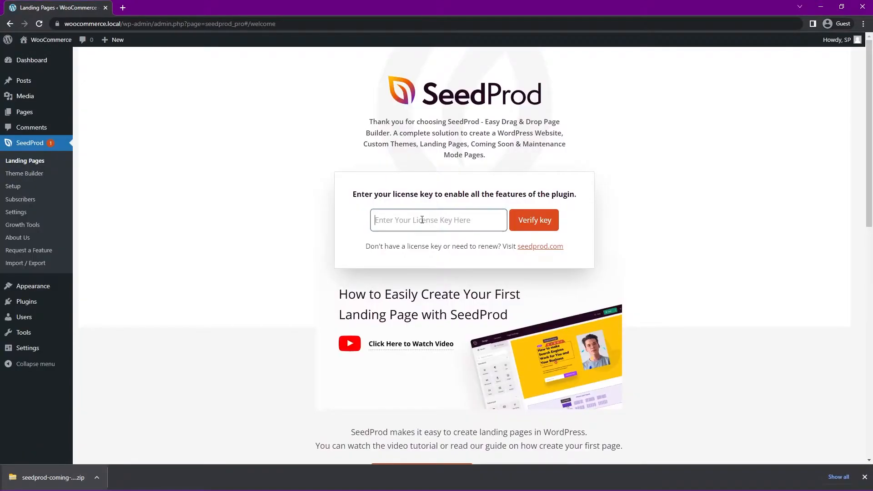
{"action": "right_click", "coordinate": [421, 220]}
{"action": "left_click", "coordinate": [452, 293]}
{"action": "left_click", "coordinate": [533, 220]}
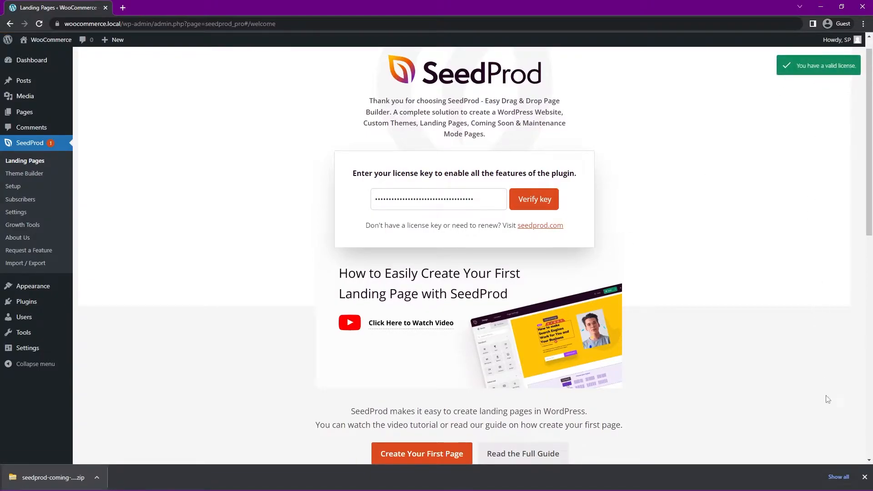
{"action": "left_click", "coordinate": [864, 477]}
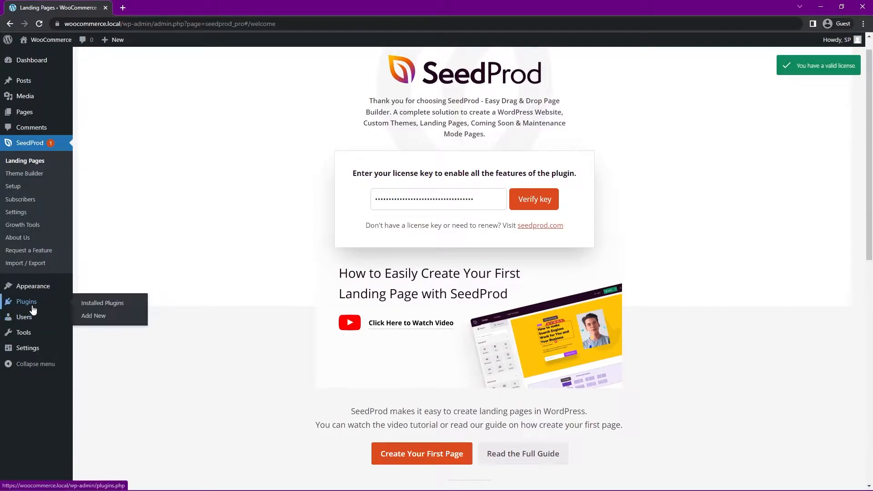
Search the plugin directory for 'woocommerce', then install and activate WooCommerce
{"action": "left_click", "coordinate": [89, 316]}
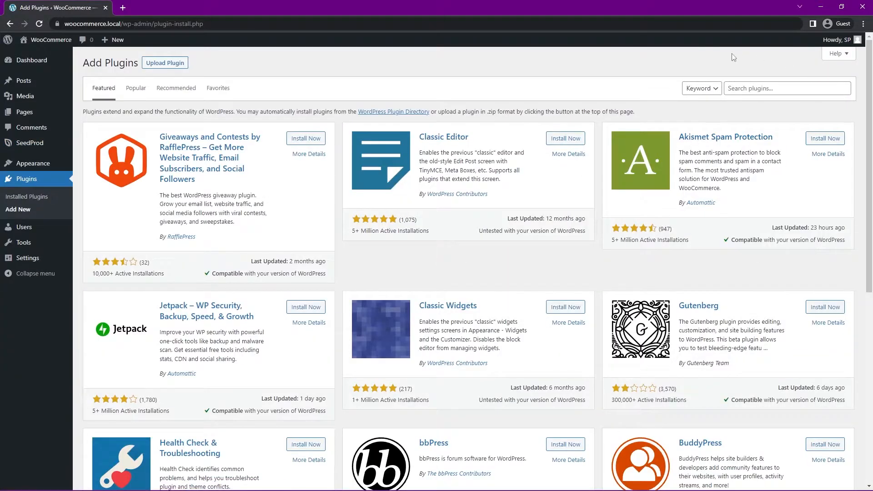
{"action": "left_click", "coordinate": [756, 88]}
{"action": "type", "text": "woocommerce"}
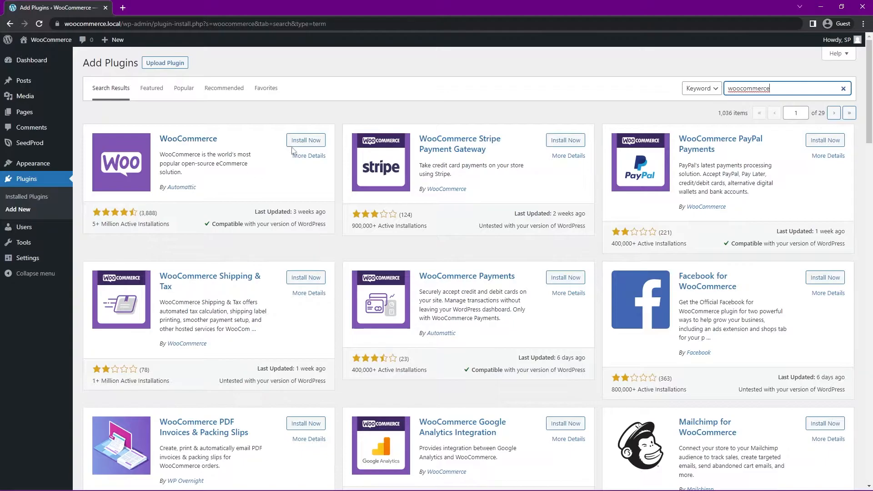
{"action": "left_click", "coordinate": [306, 141]}
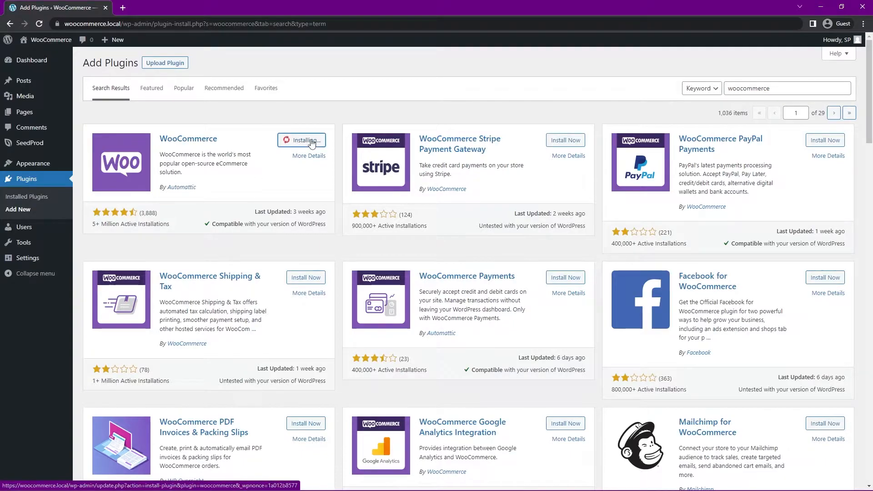
{"action": "left_click", "coordinate": [311, 141]}
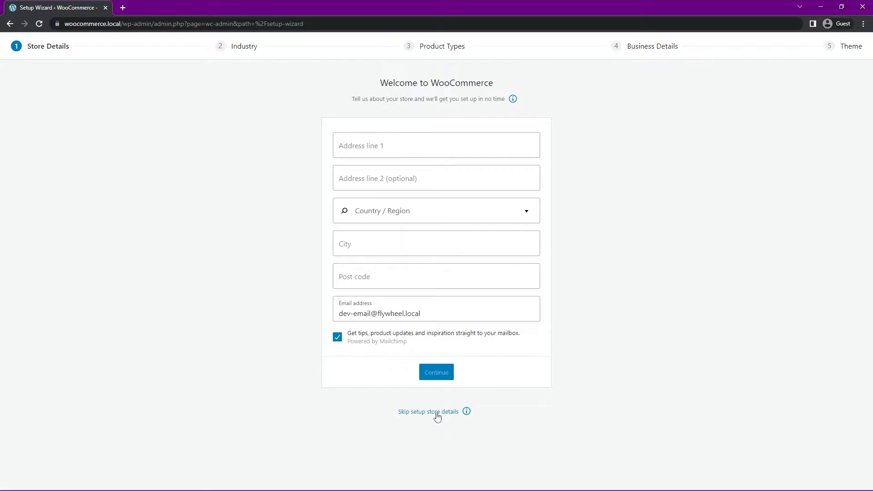
Skip the store details step and choose No thanks for usage tracking
{"action": "left_click", "coordinate": [437, 413]}
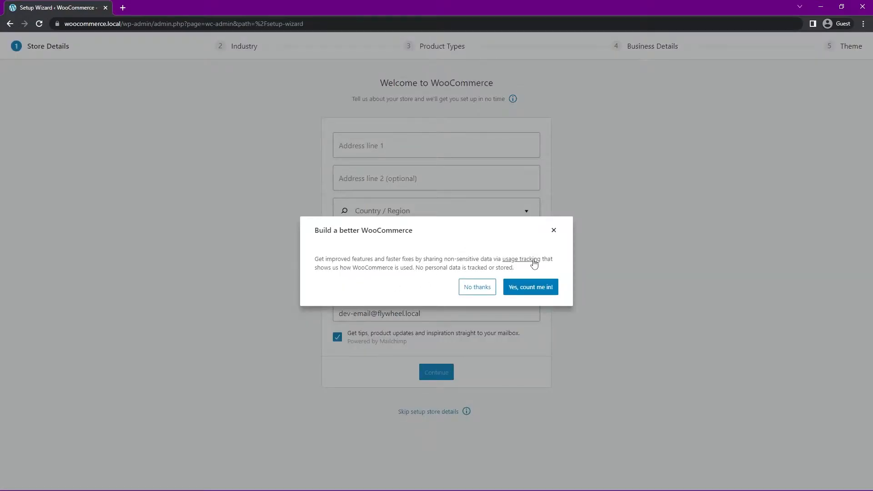
{"action": "left_click", "coordinate": [477, 287]}
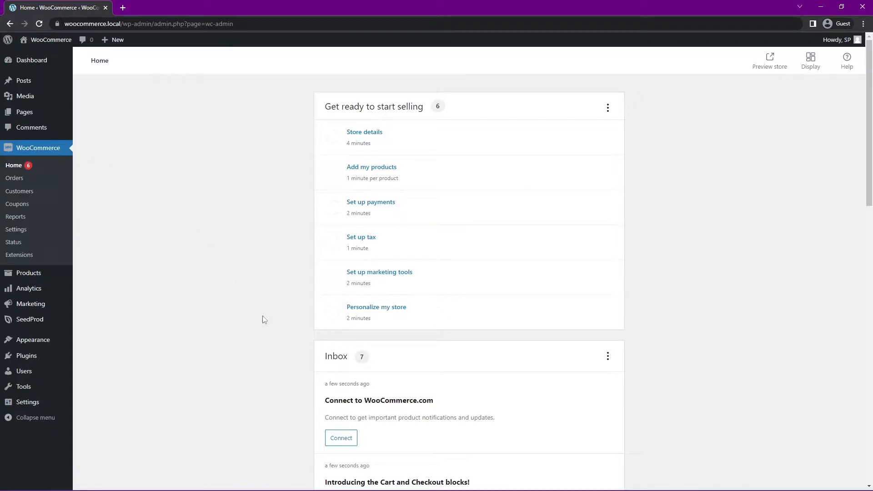
From Personalize my store, import WooCommerce's sample products
{"action": "left_click", "coordinate": [385, 308]}
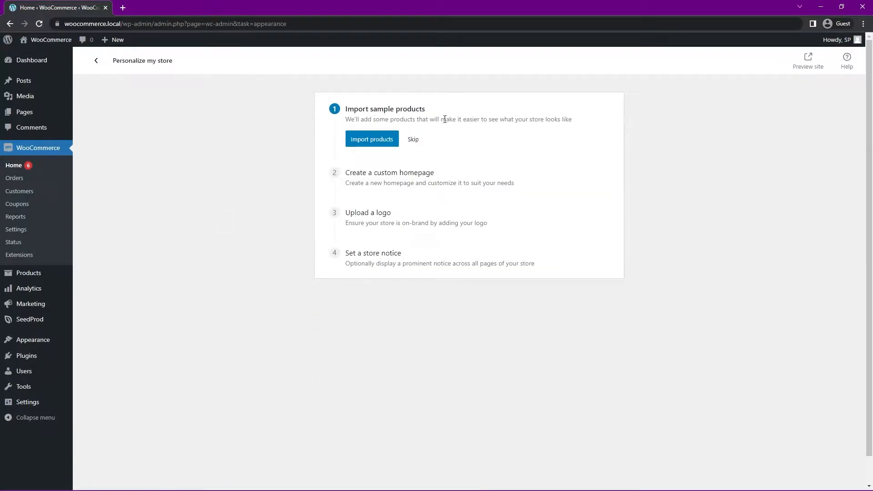
{"action": "left_click", "coordinate": [372, 142]}
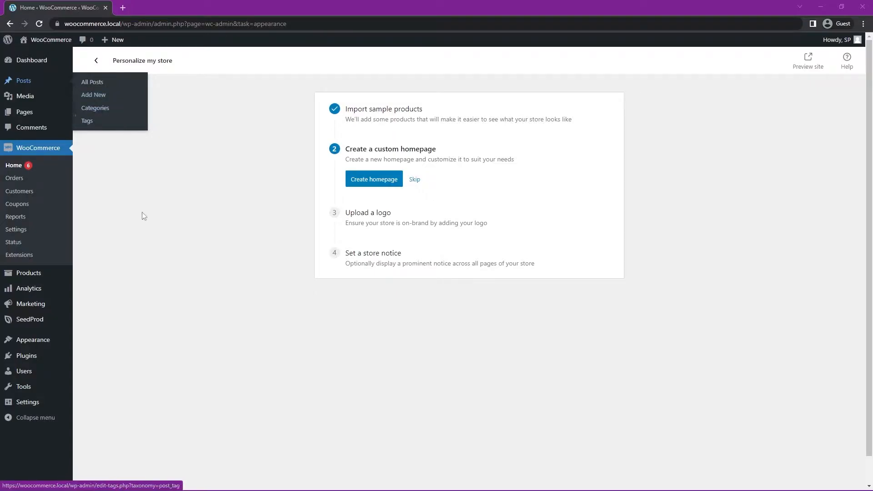
{"action": "mouse_move", "coordinate": [29, 273]}
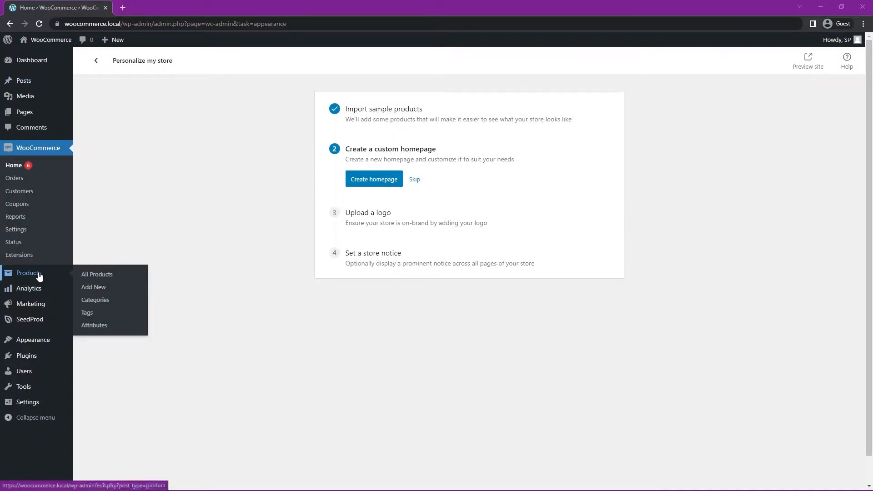
{"action": "left_click", "coordinate": [94, 301]}
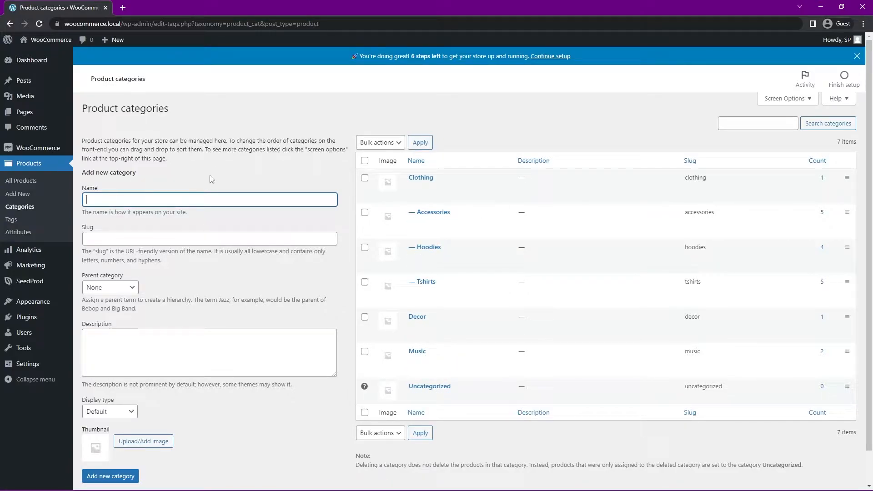
{"action": "scroll", "coordinate": [229, 139], "scroll_direction": "down", "scroll_amount": 1}
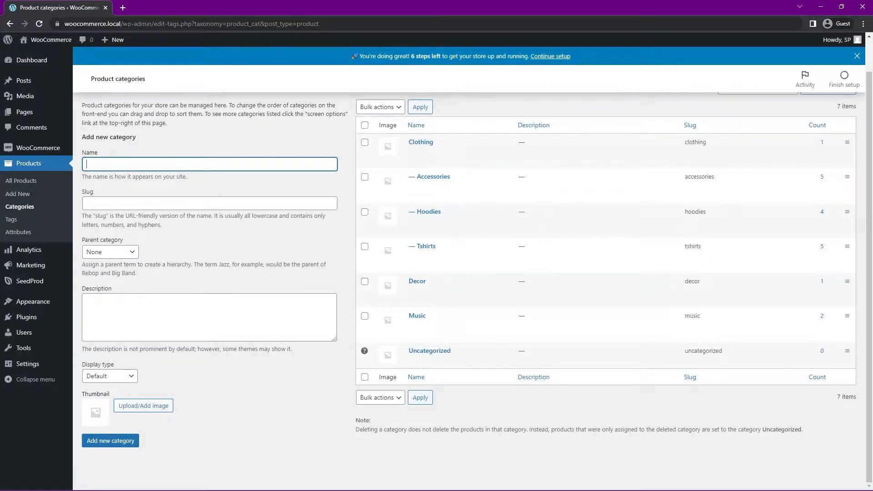
{"action": "left_click", "coordinate": [157, 23]}
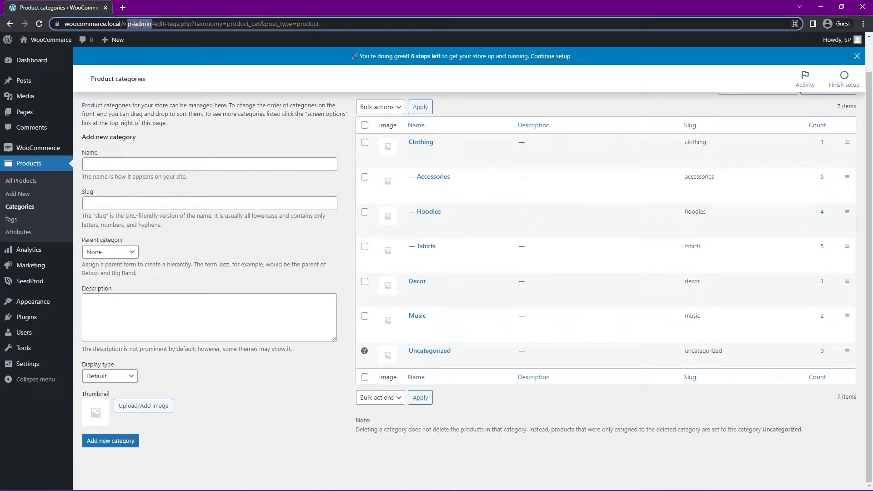
{"action": "left_click_drag", "start_coordinate": [143, 23], "coordinate": [171, 23]}
{"action": "left_click", "coordinate": [201, 140]}
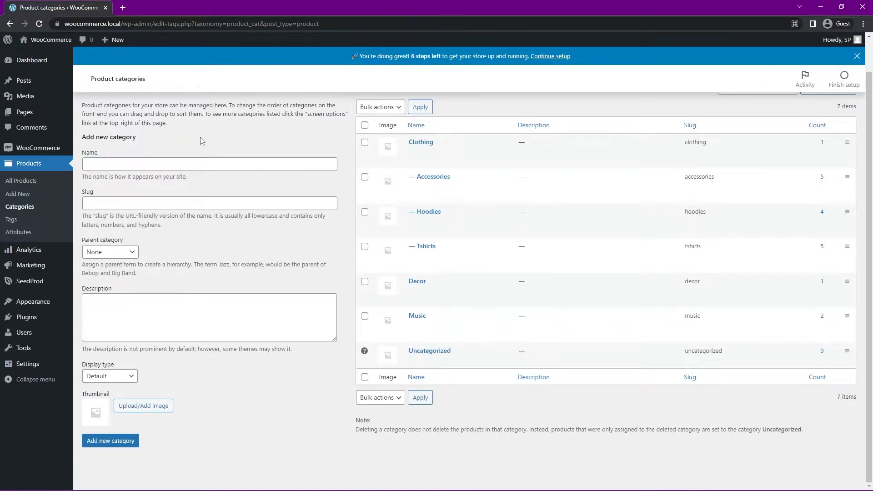
{"action": "left_click", "coordinate": [130, 251]}
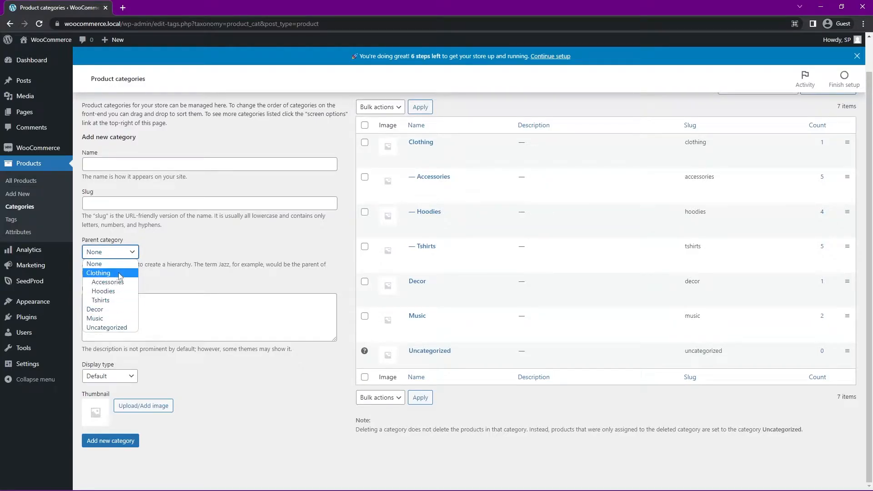
{"action": "left_click", "coordinate": [243, 264]}
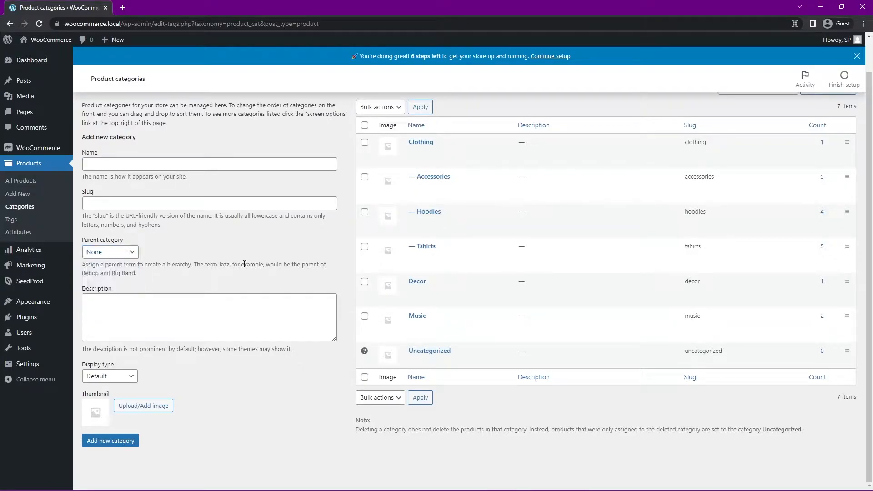
{"action": "left_click", "coordinate": [140, 308]}
{"action": "left_click", "coordinate": [129, 377]}
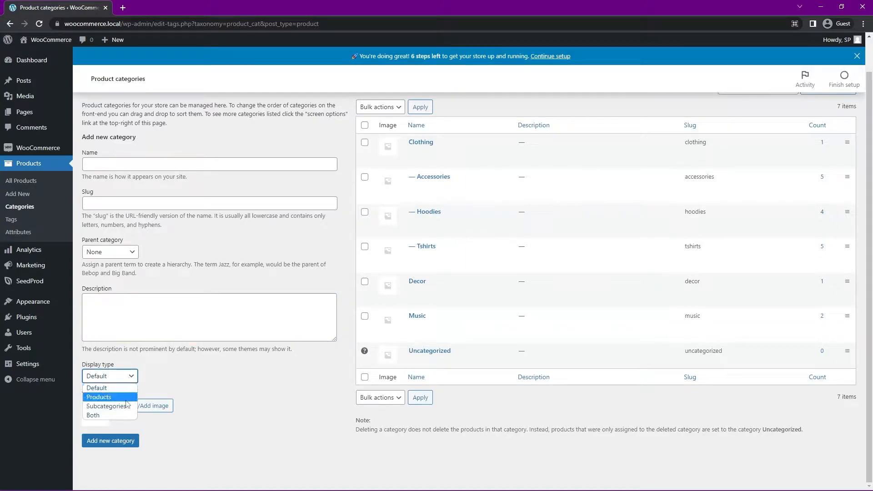
{"action": "left_click", "coordinate": [211, 365]}
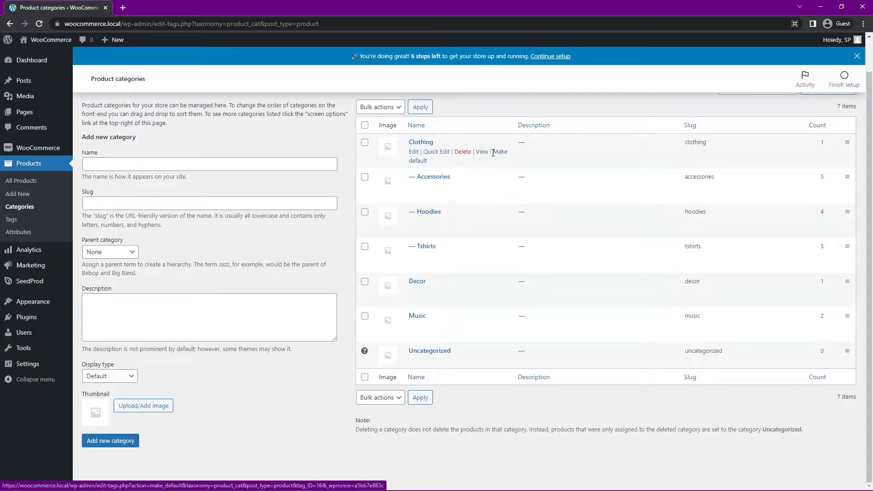
Create a 'loose fit' product tag on the Tags page, then go to All Products
{"action": "left_click", "coordinate": [13, 220]}
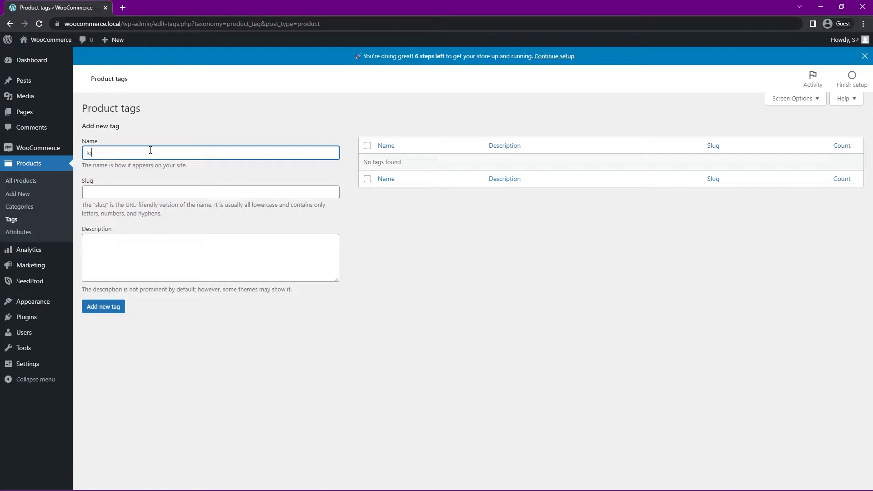
{"action": "type", "text": "ose fit"}
{"action": "left_click", "coordinate": [143, 193]}
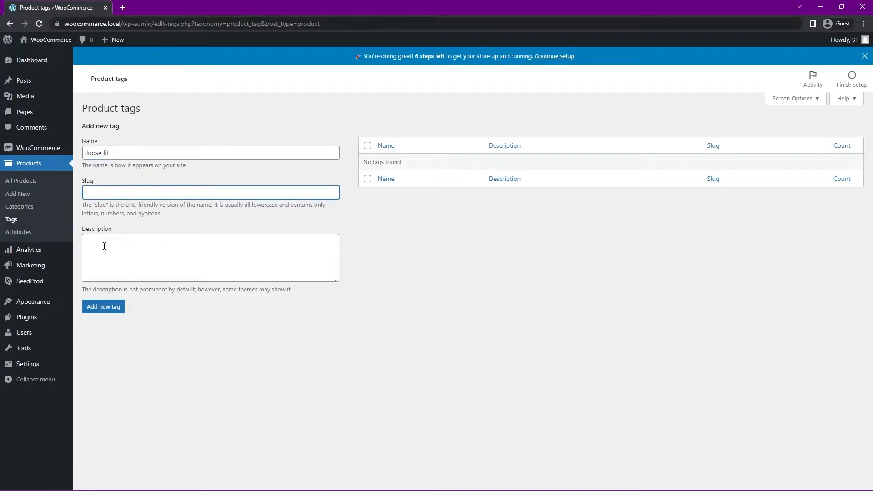
{"action": "left_click", "coordinate": [103, 306]}
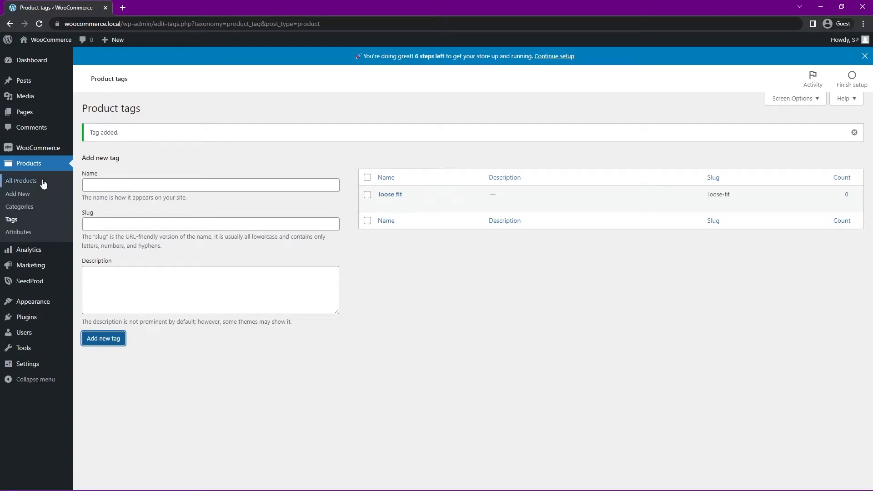
{"action": "left_click", "coordinate": [20, 181]}
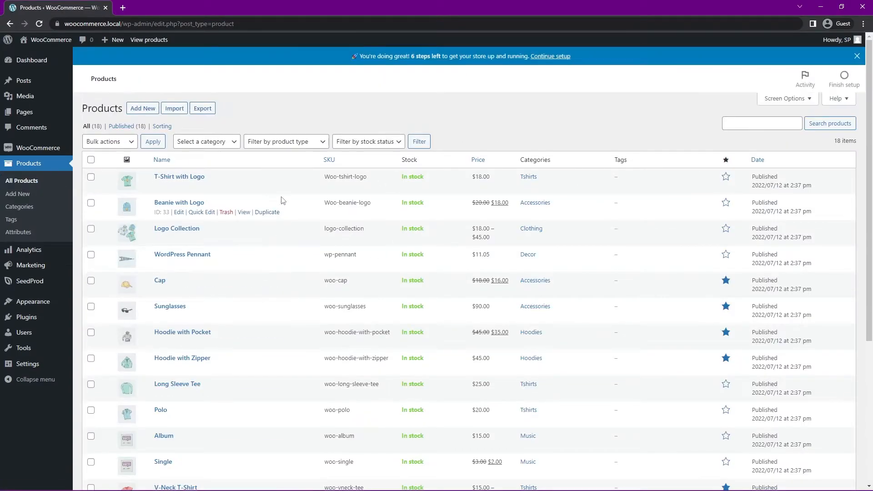
{"action": "scroll", "coordinate": [283, 198], "scroll_direction": "down", "scroll_amount": 5}
{"action": "scroll", "coordinate": [294, 225], "scroll_direction": "up", "scroll_amount": 5}
Edit T-Shirt with Logo and add a 'tight fit' tag, retyping the half-entered text
{"action": "left_click", "coordinate": [176, 176]}
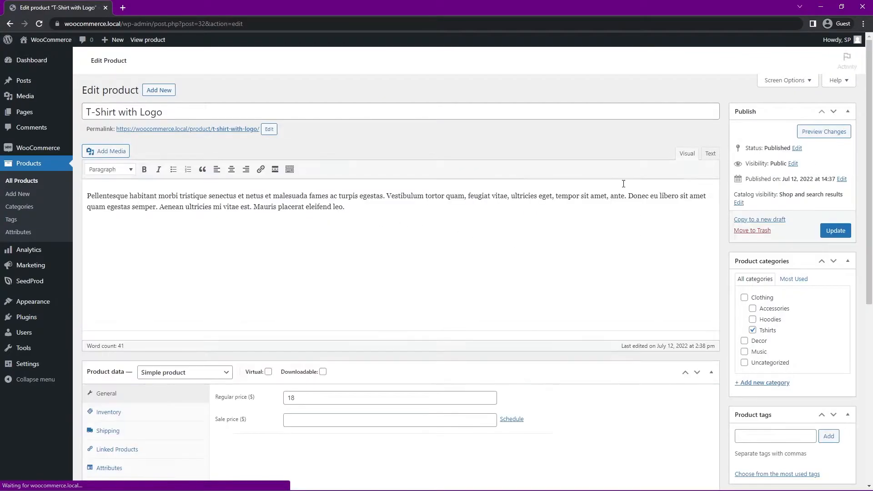
{"action": "scroll", "coordinate": [491, 239], "scroll_direction": "down", "scroll_amount": 3}
{"action": "scroll", "coordinate": [409, 225], "scroll_direction": "down", "scroll_amount": 2}
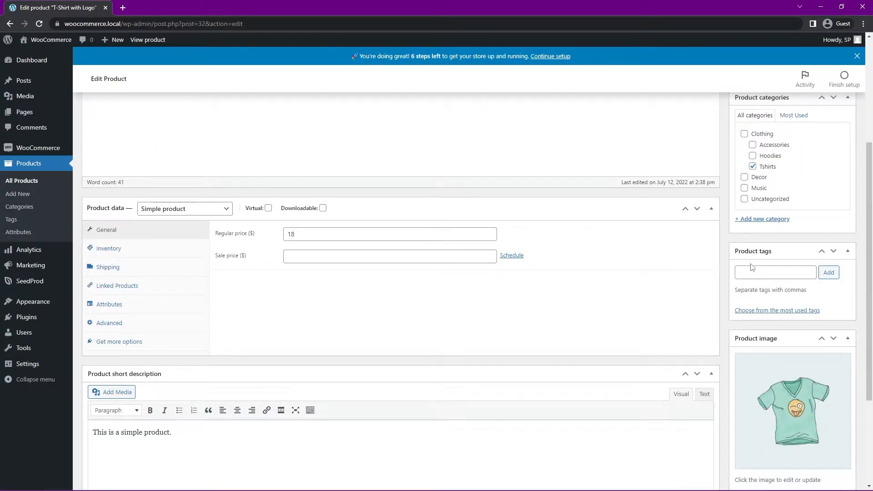
{"action": "scroll", "coordinate": [751, 266], "scroll_direction": "up", "scroll_amount": 2}
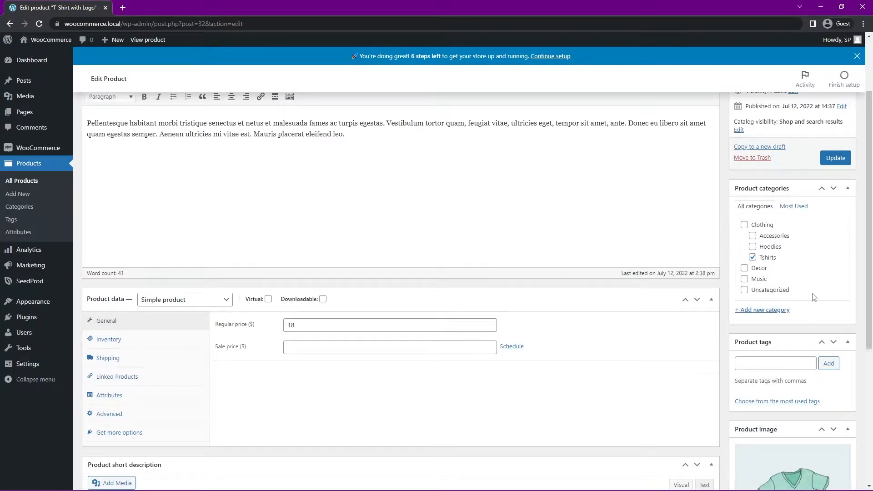
{"action": "left_click", "coordinate": [767, 364]}
{"action": "type", "text": "loo"}
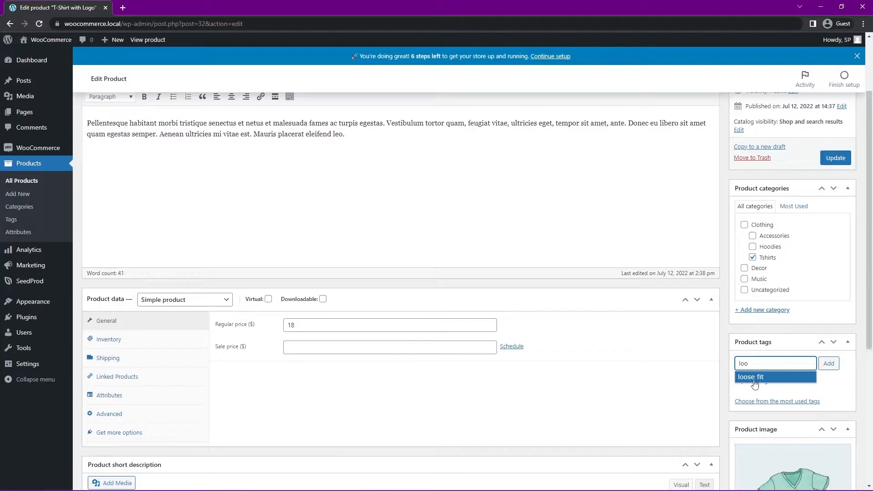
{"action": "left_click_drag", "start_coordinate": [760, 362], "coordinate": [739, 363]}
{"action": "key", "text": "BackSpace"}
{"action": "type", "text": "tight fit"}
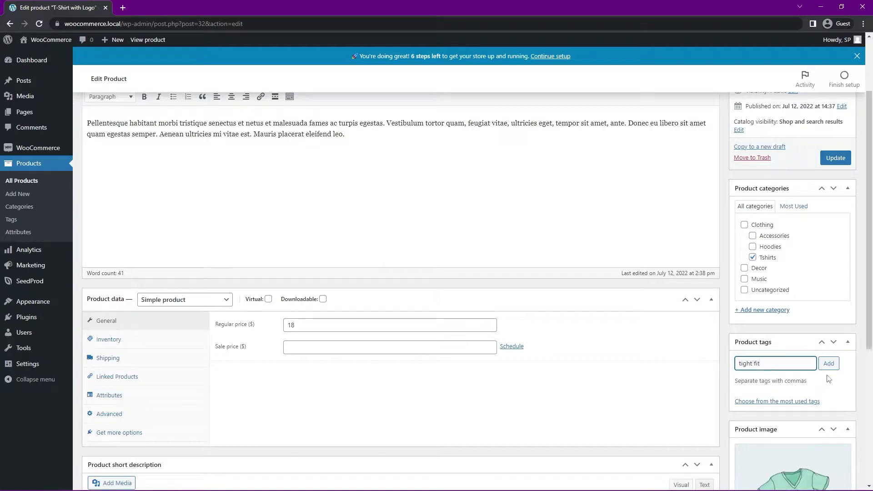
{"action": "left_click", "coordinate": [828, 363]}
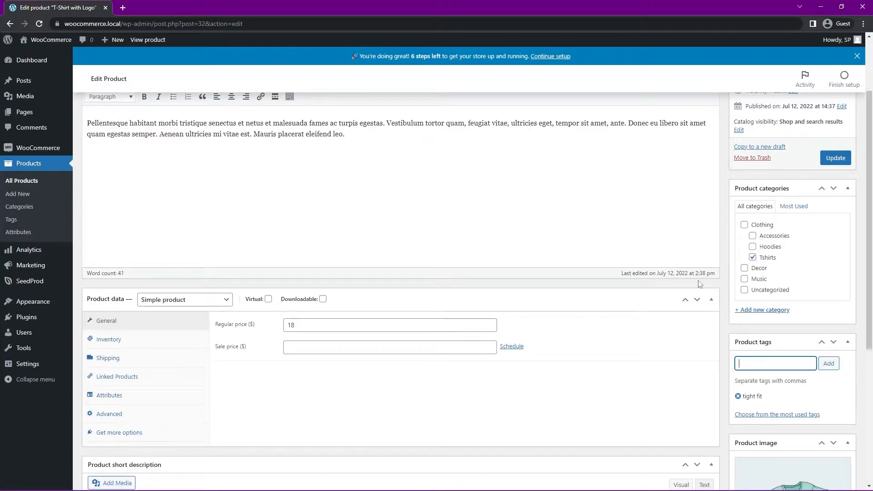
{"action": "scroll", "coordinate": [699, 284], "scroll_direction": "up", "scroll_amount": 3}
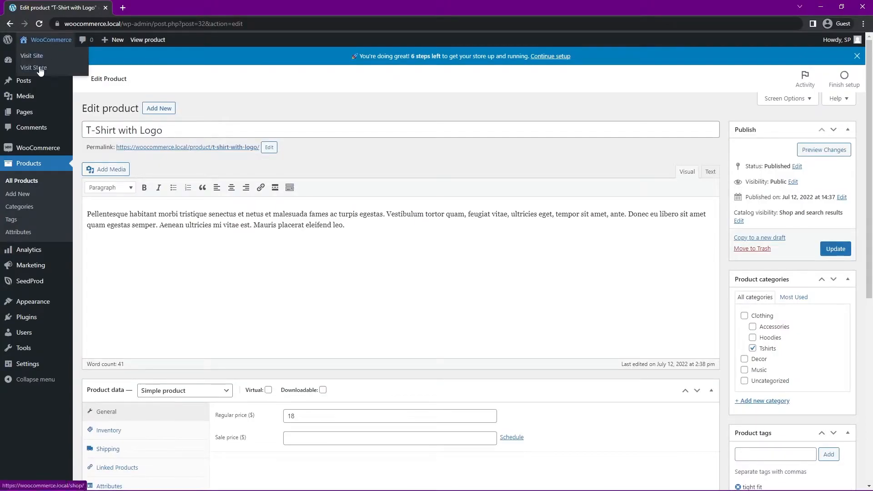
View the live Shop page with its 17 products in a new tab, then return to the product editor
{"action": "middle_click", "coordinate": [33, 56]}
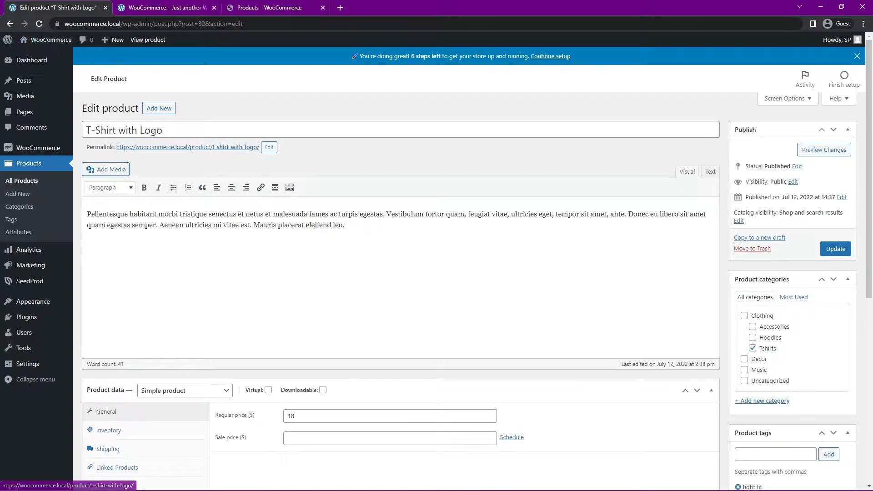
{"action": "left_click", "coordinate": [164, 7]}
{"action": "scroll", "coordinate": [276, 138], "scroll_direction": "down", "scroll_amount": 5}
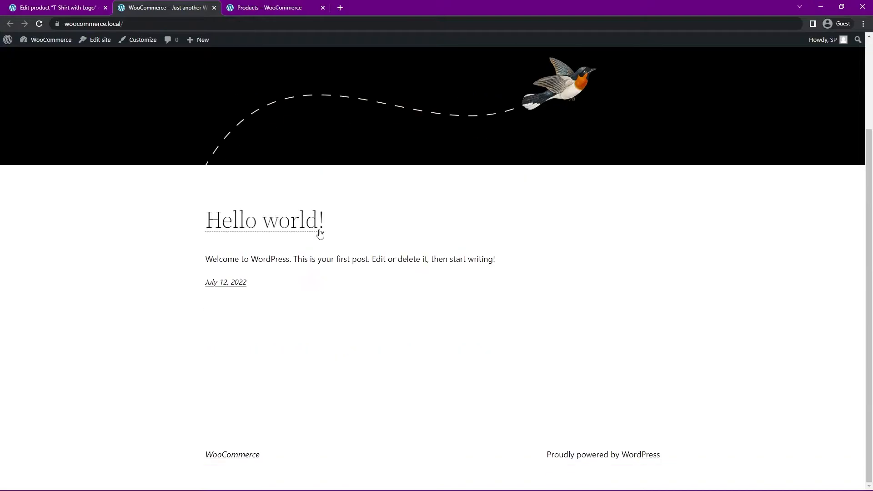
{"action": "scroll", "coordinate": [320, 235], "scroll_direction": "up", "scroll_amount": 5}
{"action": "left_click", "coordinate": [213, 7]}
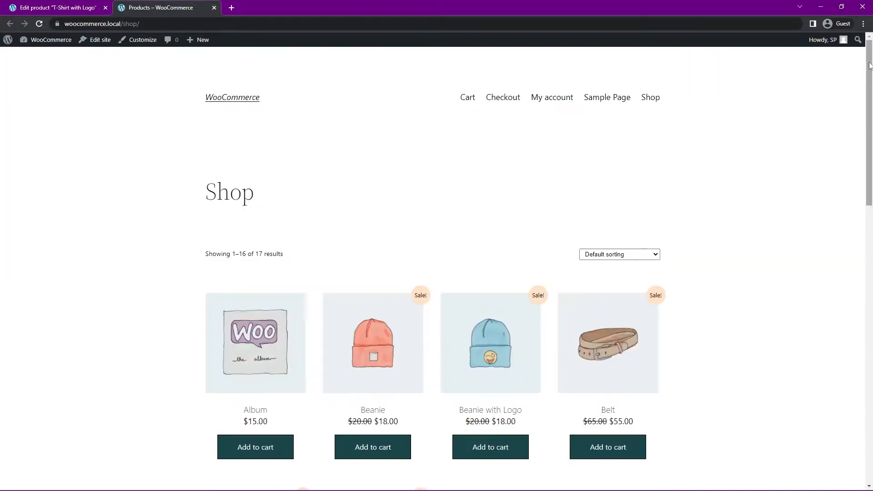
{"action": "scroll", "coordinate": [437, 274], "scroll_direction": "down", "scroll_amount": 10}
{"action": "scroll", "coordinate": [437, 273], "scroll_direction": "up", "scroll_amount": 10}
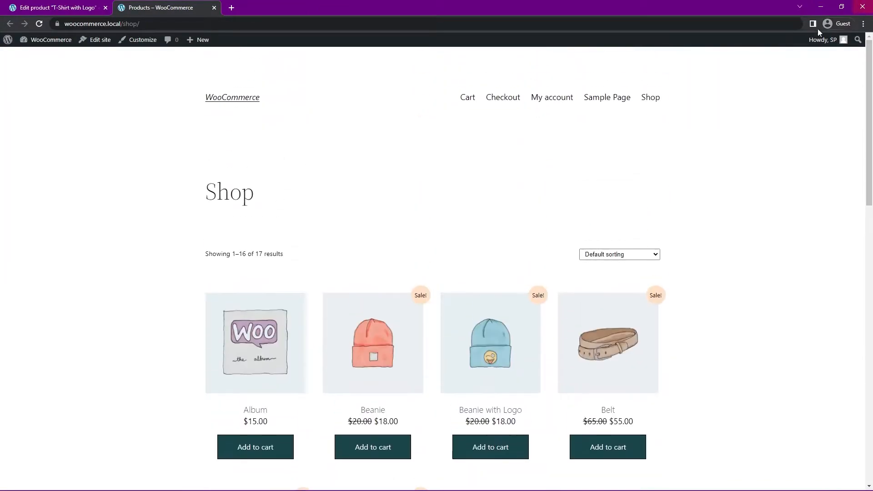
{"action": "scroll", "coordinate": [308, 270], "scroll_direction": "down", "scroll_amount": 2}
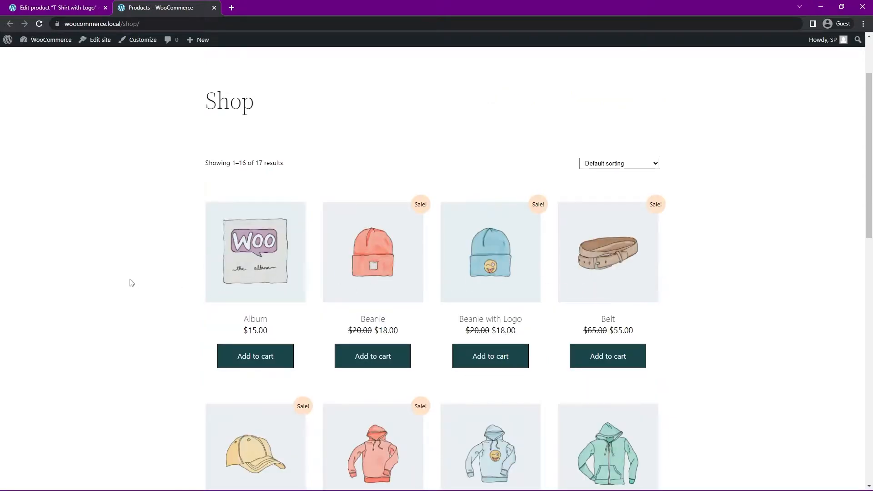
{"action": "scroll", "coordinate": [265, 269], "scroll_direction": "up", "scroll_amount": 3}
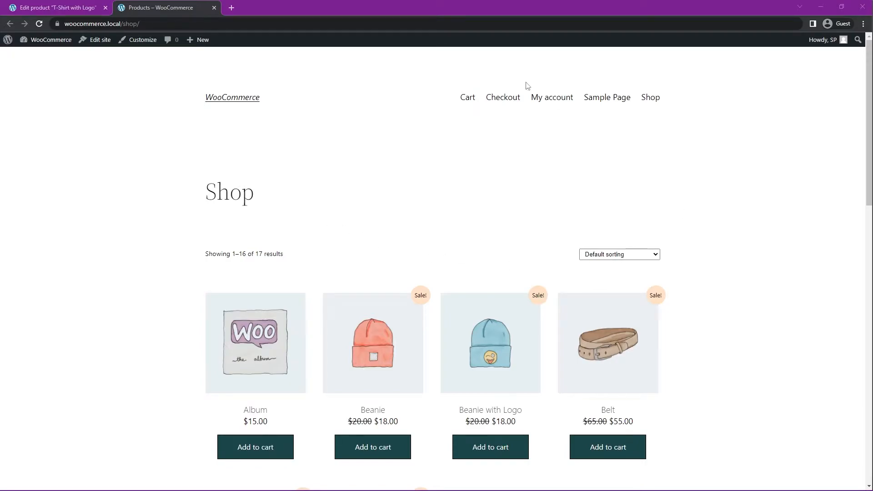
{"action": "left_click", "coordinate": [90, 13]}
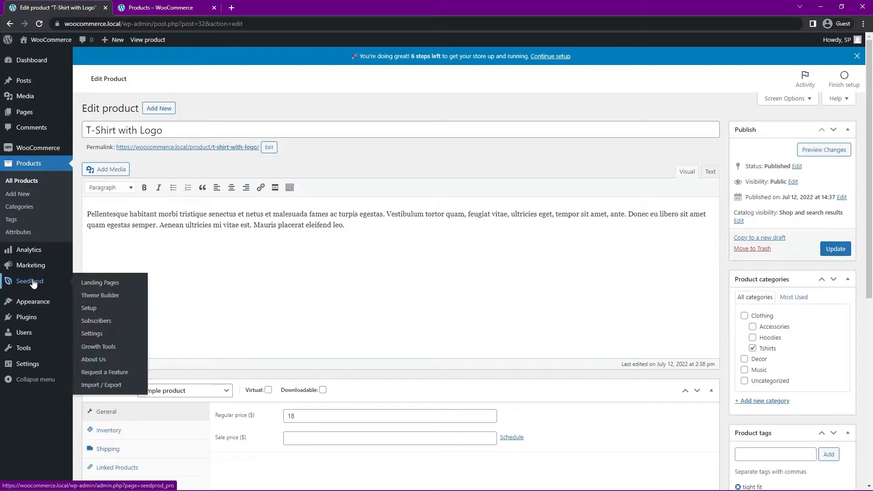
Import the WooCommerce Starter Theme templates from SeedProd's theme builder
{"action": "mouse_move", "coordinate": [29, 281]}
{"action": "left_click", "coordinate": [100, 295]}
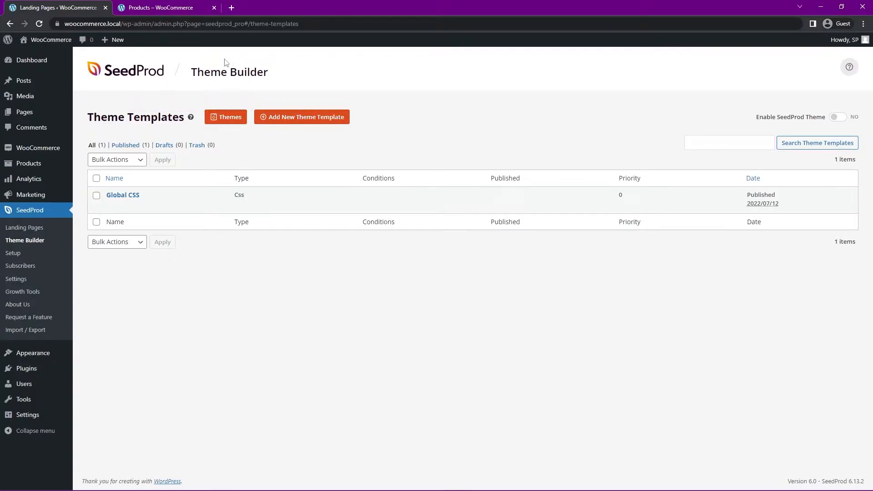
{"action": "left_click", "coordinate": [227, 117]}
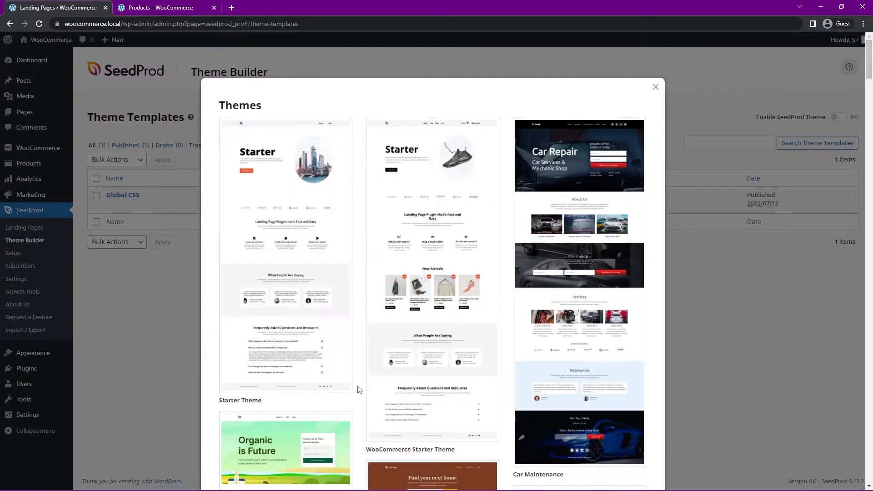
{"action": "mouse_move", "coordinate": [422, 283]}
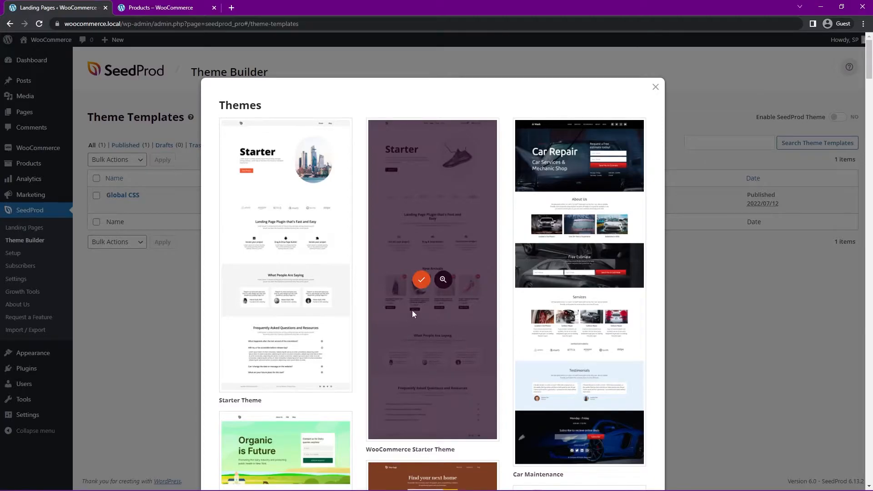
{"action": "left_click", "coordinate": [421, 281]}
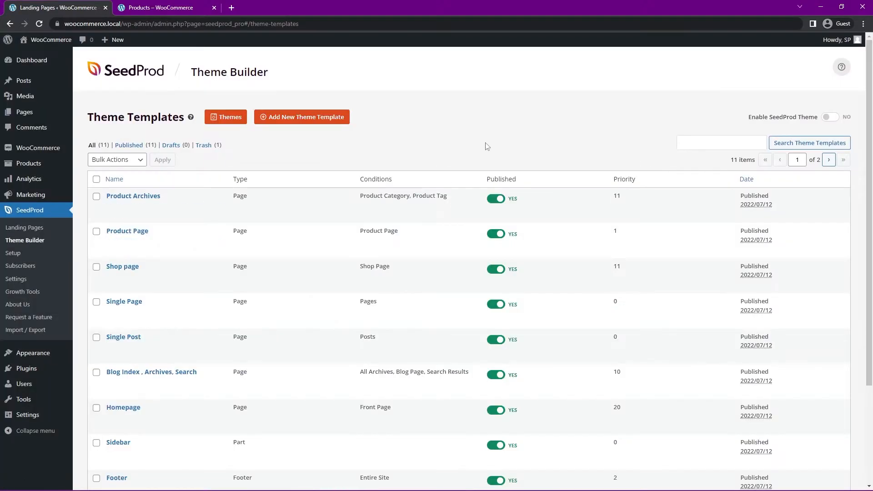
Enable the SeedProd theme, accepting creation of static Home and Blog pages
{"action": "left_click_drag", "start_coordinate": [748, 117], "coordinate": [816, 118]}
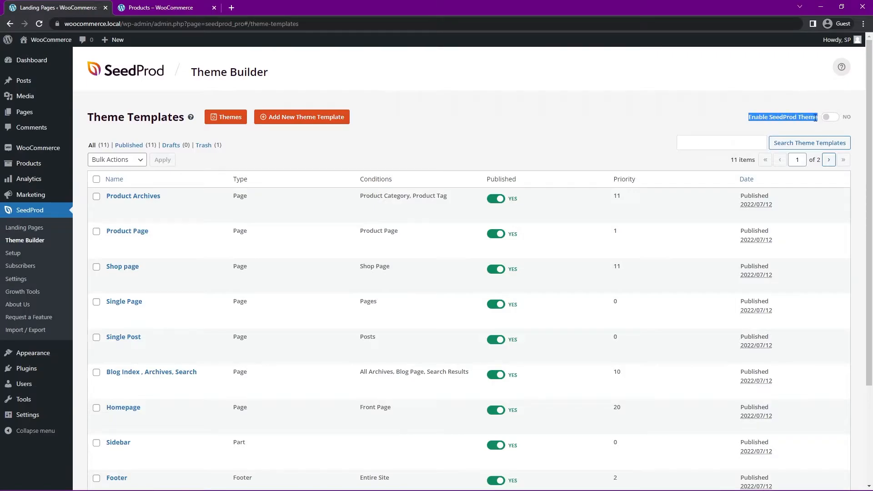
{"action": "left_click", "coordinate": [669, 128]}
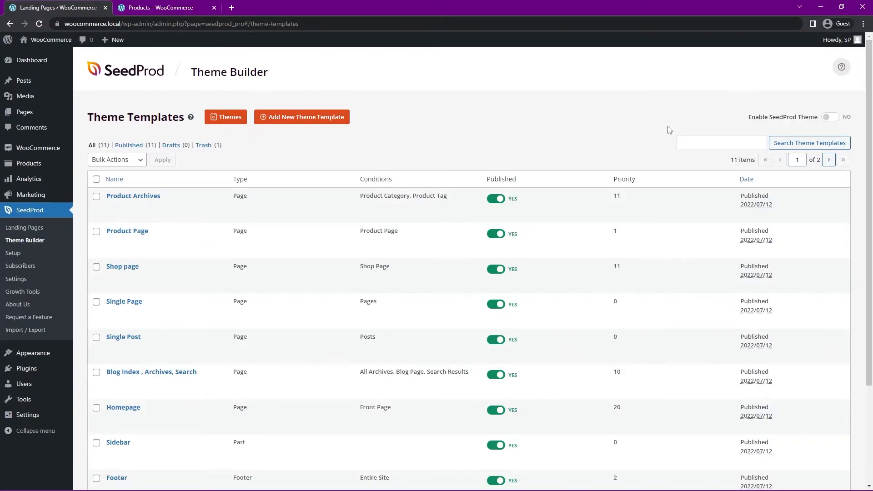
{"action": "left_click", "coordinate": [825, 117]}
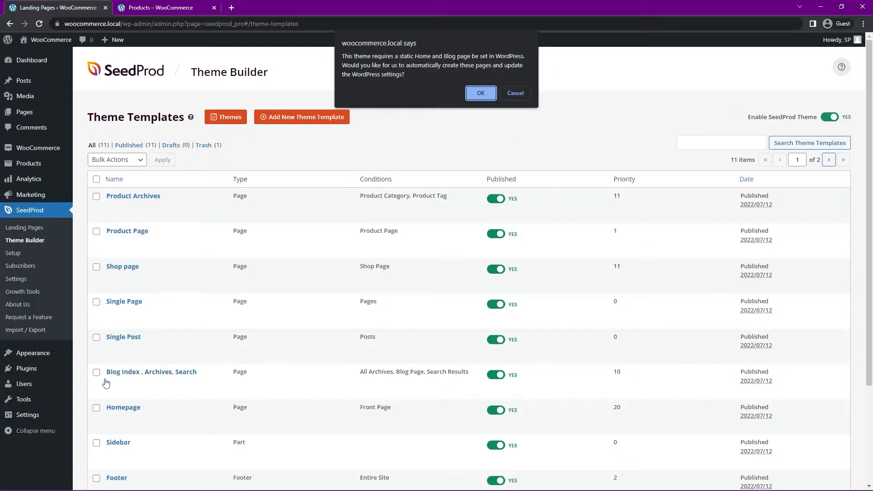
{"action": "left_click", "coordinate": [480, 94]}
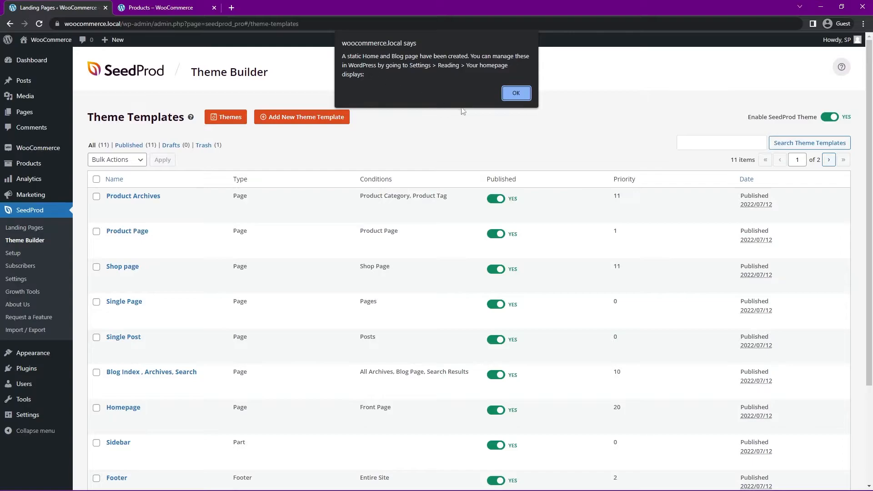
{"action": "left_click", "coordinate": [516, 93]}
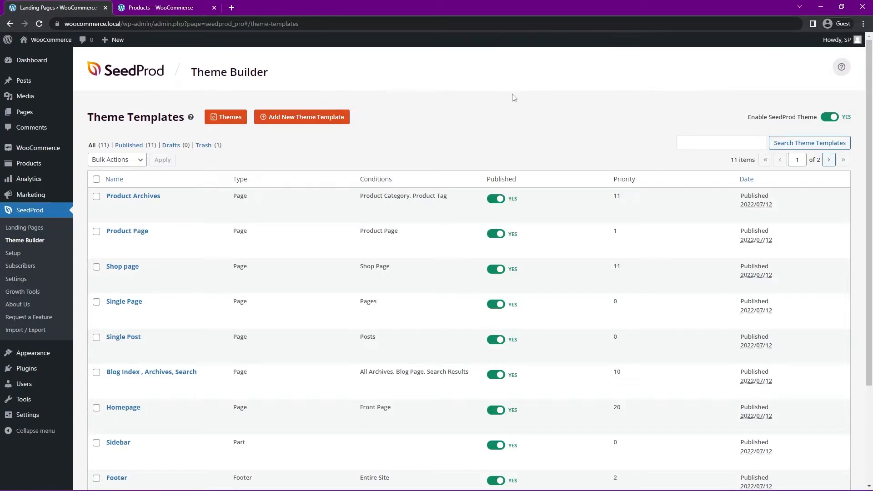
{"action": "left_click", "coordinate": [170, 9]}
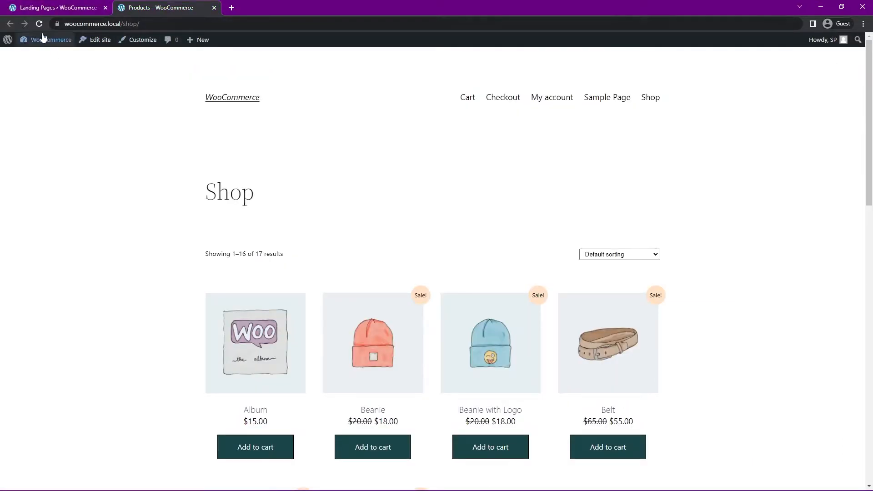
Reload the Shop page and view Home, Blog and My account under the new theme
{"action": "key", "text": "F5"}
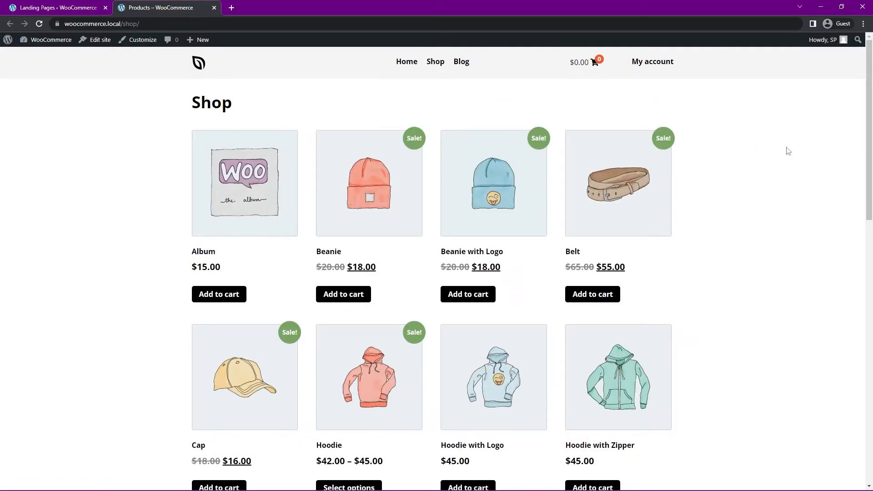
{"action": "mouse_move", "coordinate": [868, 89]}
{"action": "left_mouse_down"}
{"action": "mouse_move", "coordinate": [866, 113]}
{"action": "mouse_move", "coordinate": [867, 68]}
{"action": "left_mouse_up"}
{"action": "left_click", "coordinate": [199, 63]}
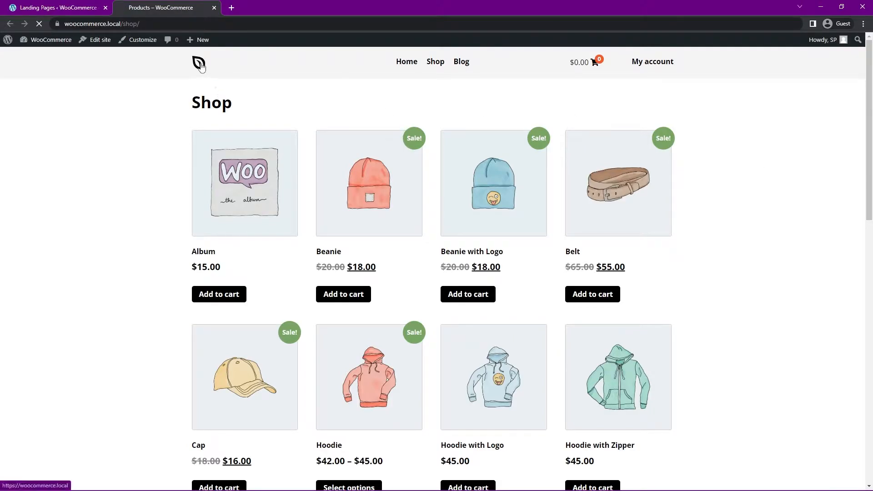
{"action": "mouse_move", "coordinate": [864, 77]}
{"action": "left_mouse_down"}
{"action": "mouse_move", "coordinate": [866, 266]}
{"action": "mouse_move", "coordinate": [866, 54]}
{"action": "left_mouse_up"}
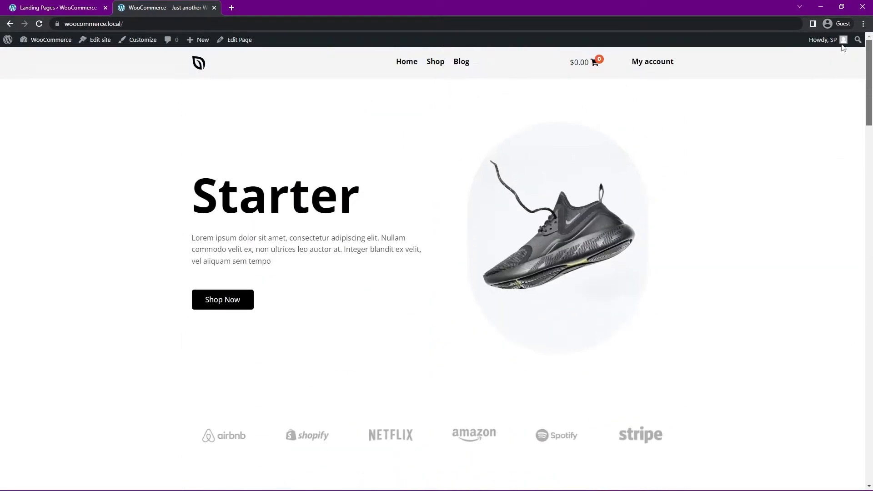
{"action": "left_click", "coordinate": [435, 62]}
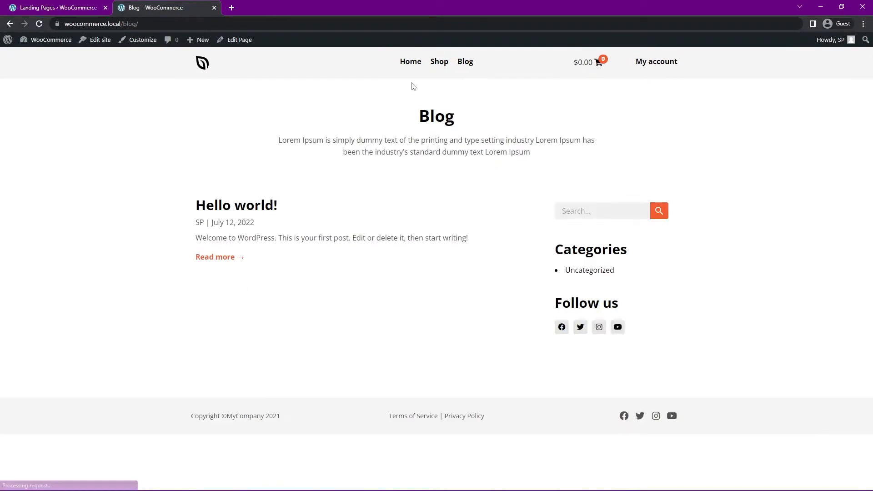
{"action": "left_click", "coordinate": [656, 61]}
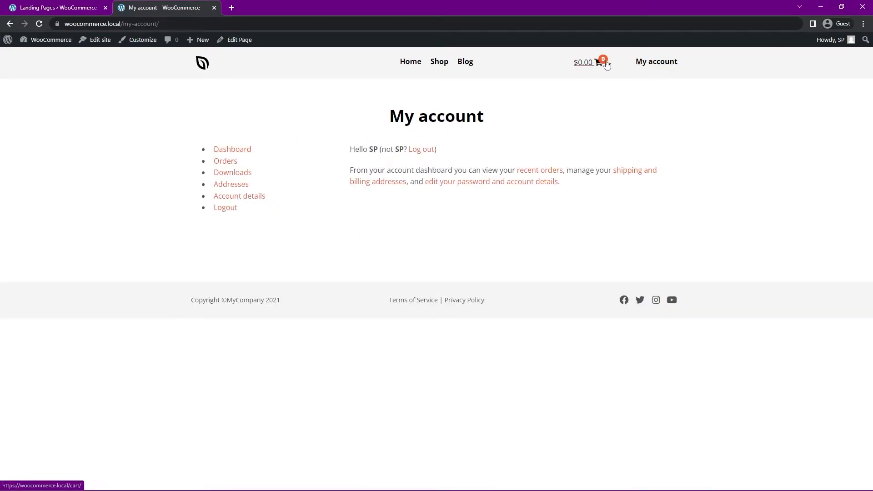
View the Shop page and the Album product, then return to the theme templates list
{"action": "left_click", "coordinate": [202, 63]}
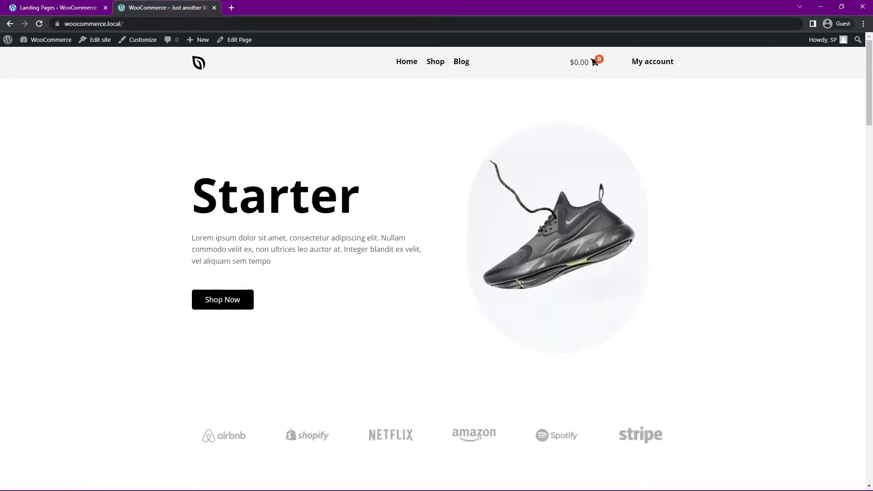
{"action": "left_click", "coordinate": [435, 62]}
{"action": "left_click", "coordinate": [260, 194]}
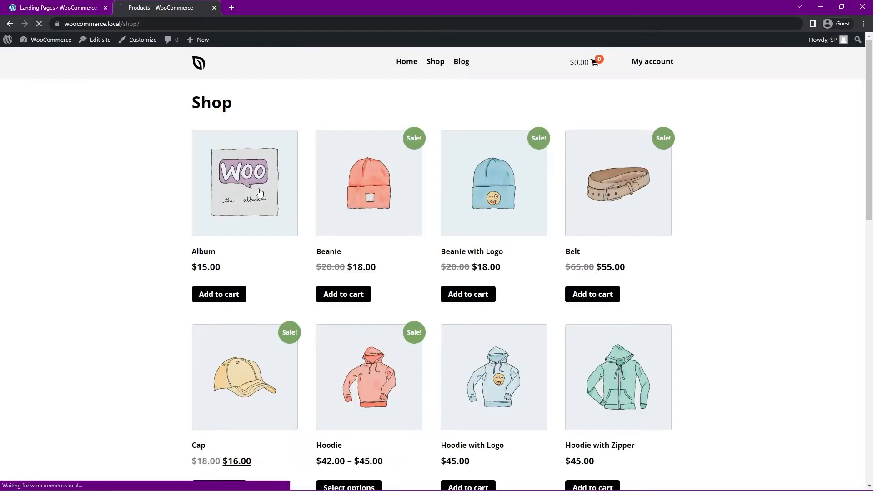
{"action": "scroll", "coordinate": [418, 232], "scroll_direction": "down", "scroll_amount": 3}
{"action": "scroll", "coordinate": [599, 332], "scroll_direction": "up", "scroll_amount": 3}
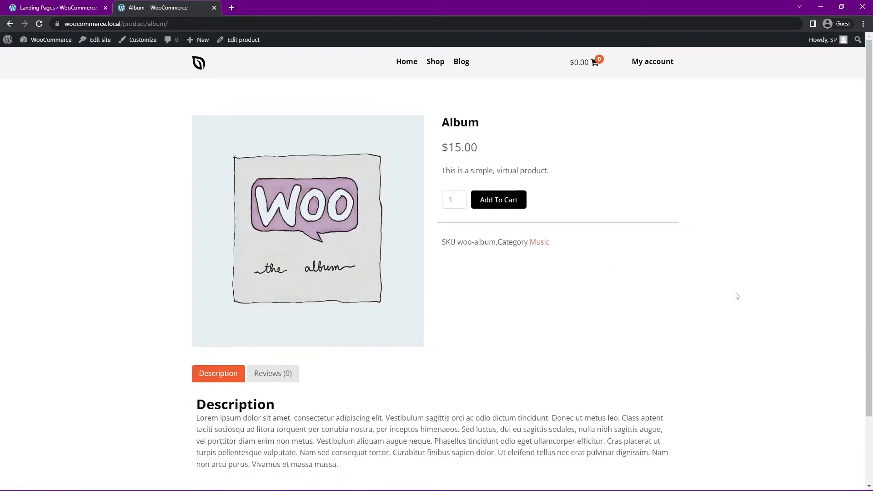
{"action": "scroll", "coordinate": [750, 297], "scroll_direction": "down", "scroll_amount": 2}
{"action": "scroll", "coordinate": [762, 306], "scroll_direction": "up", "scroll_amount": 2}
{"action": "left_click", "coordinate": [46, 8]}
{"action": "scroll", "coordinate": [225, 273], "scroll_direction": "down", "scroll_amount": 2}
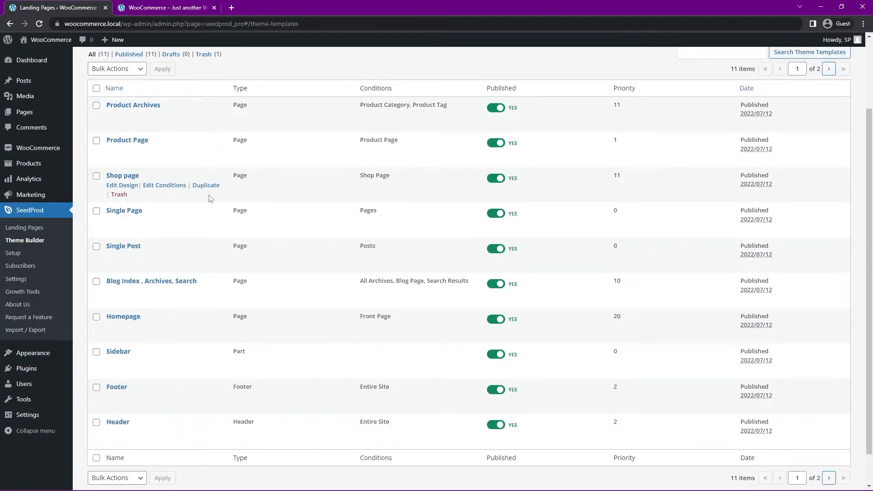
Edit the Homepage template, dropping a Button under New Arrivals and deleting it again
{"action": "left_click", "coordinate": [122, 326]}
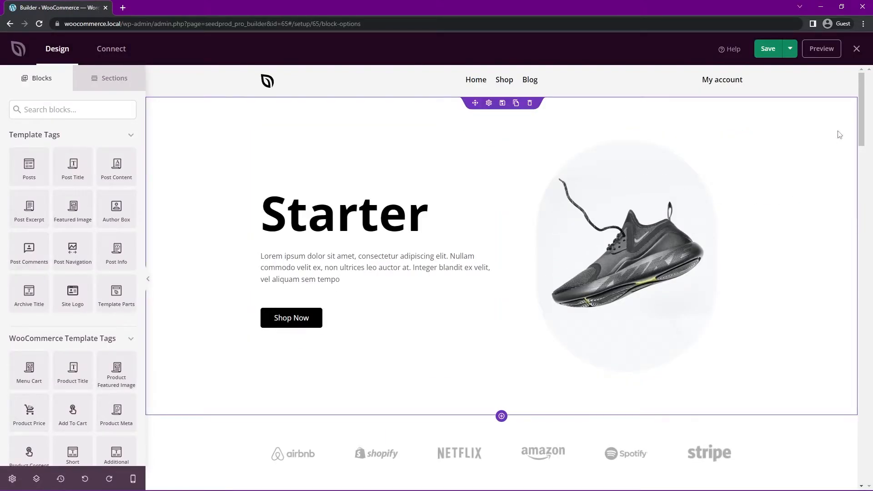
{"action": "mouse_move", "coordinate": [863, 102]}
{"action": "left_mouse_down"}
{"action": "mouse_move", "coordinate": [866, 222]}
{"action": "mouse_move", "coordinate": [866, 208]}
{"action": "left_mouse_up"}
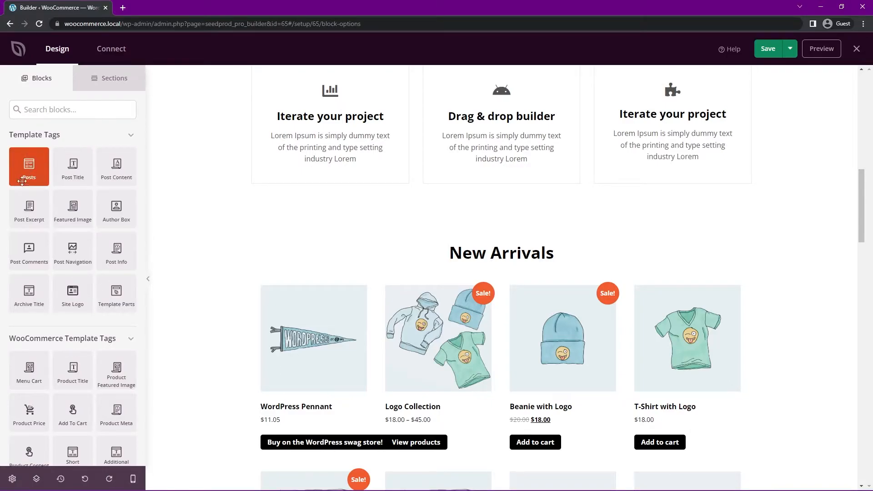
{"action": "scroll", "coordinate": [69, 273], "scroll_direction": "down", "scroll_amount": 3}
{"action": "scroll", "coordinate": [75, 293], "scroll_direction": "down", "scroll_amount": 3}
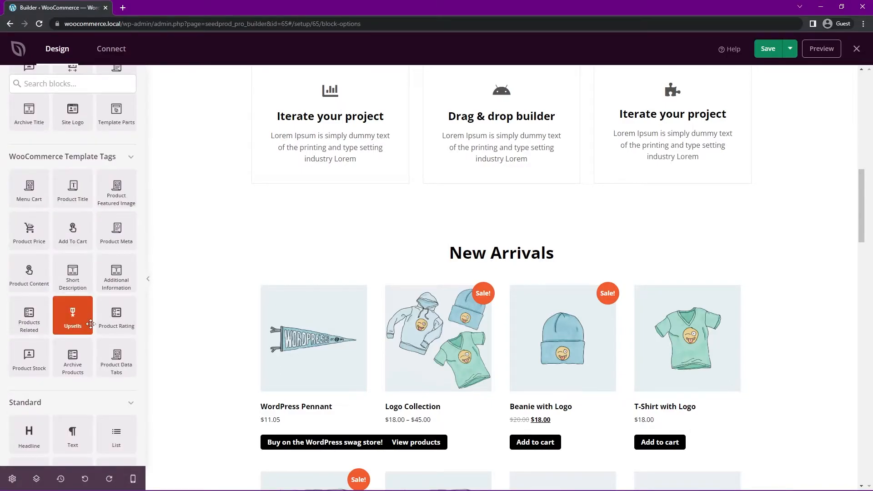
{"action": "scroll", "coordinate": [91, 324], "scroll_direction": "down", "scroll_amount": 2}
{"action": "scroll", "coordinate": [96, 328], "scroll_direction": "down", "scroll_amount": 2}
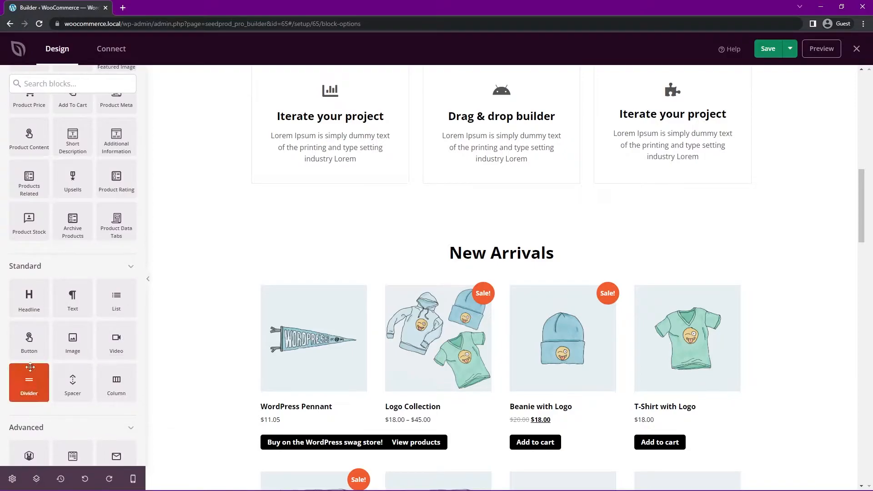
{"action": "left_click_drag", "start_coordinate": [29, 339], "coordinate": [497, 270]}
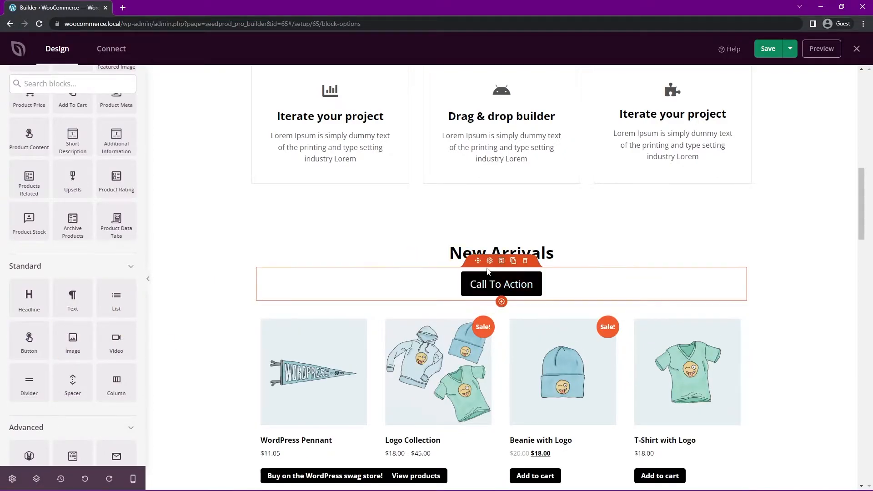
{"action": "left_click", "coordinate": [526, 261]}
{"action": "left_click", "coordinate": [410, 272]}
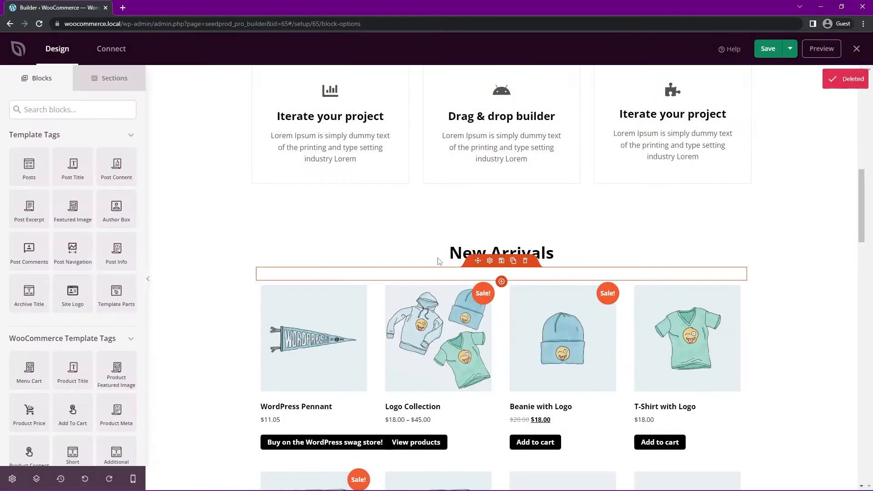
{"action": "scroll", "coordinate": [73, 293], "scroll_direction": "down", "scroll_amount": 3}
{"action": "scroll", "coordinate": [27, 287], "scroll_direction": "up", "scroll_amount": 3}
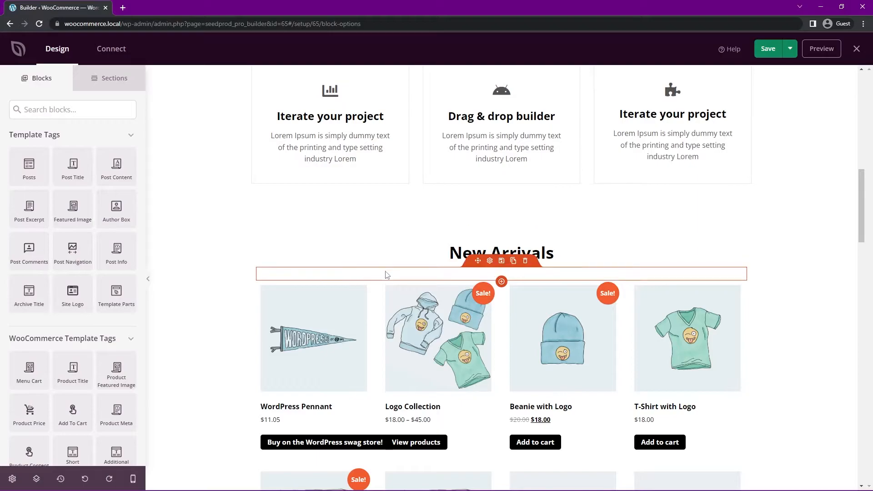
{"action": "type", "text": "categor"}
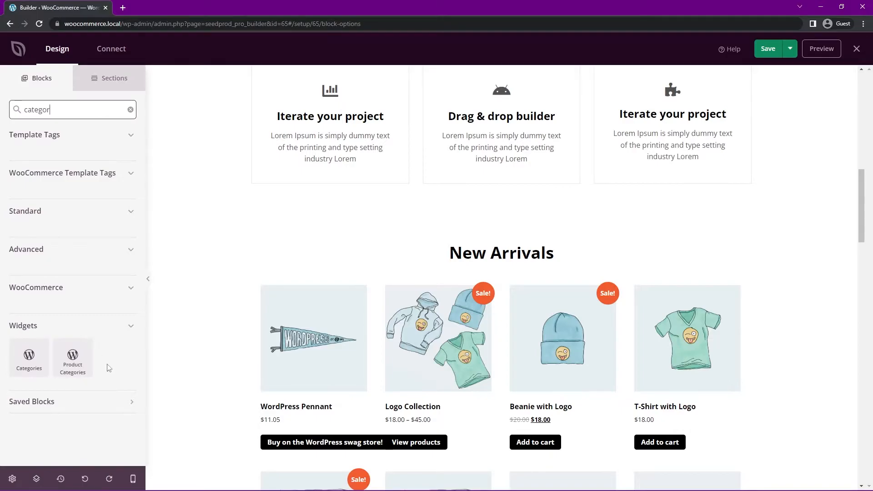
Place a Product Categories widget below New Arrivals and bring up its settings
{"action": "mouse_move", "coordinate": [74, 363]}
{"action": "left_mouse_down"}
{"action": "mouse_move", "coordinate": [88, 367]}
{"action": "mouse_move", "coordinate": [471, 273]}
{"action": "left_mouse_up"}
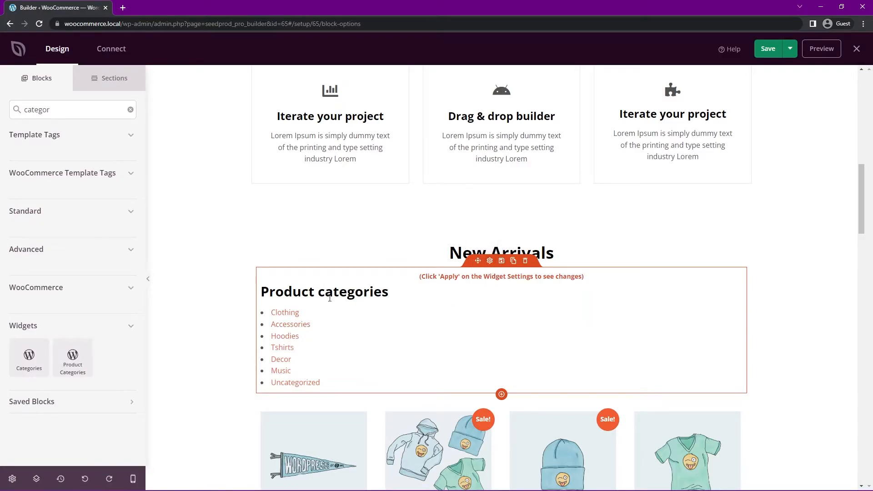
{"action": "left_click", "coordinate": [490, 261]}
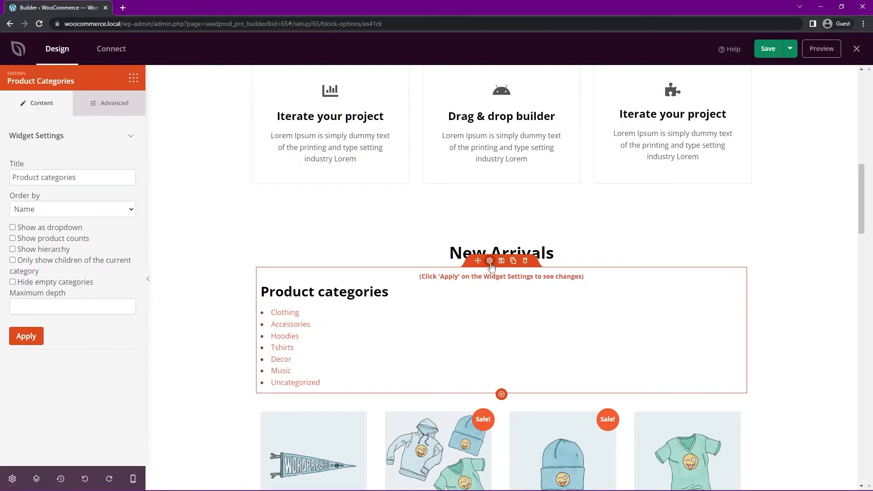
Keep categories sorted by name and clear the widget's title
{"action": "left_click_drag", "start_coordinate": [109, 177], "coordinate": [11, 178]}
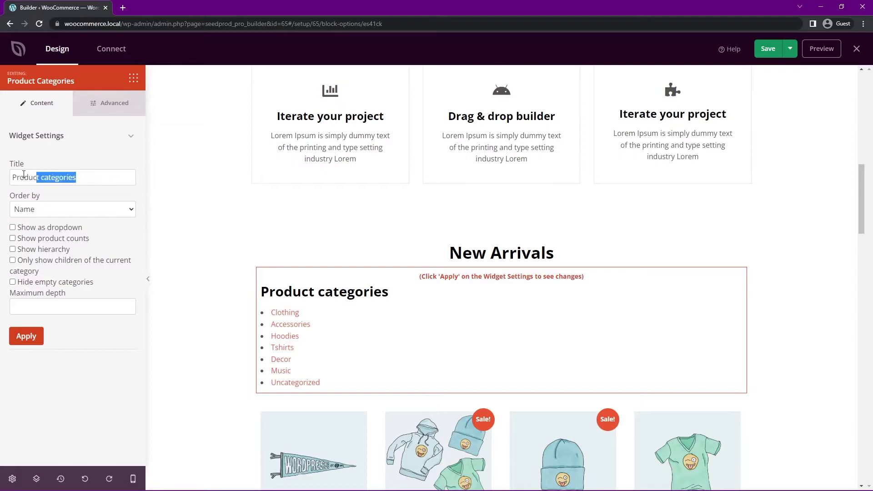
{"action": "left_click", "coordinate": [39, 210]}
{"action": "left_click", "coordinate": [58, 196]}
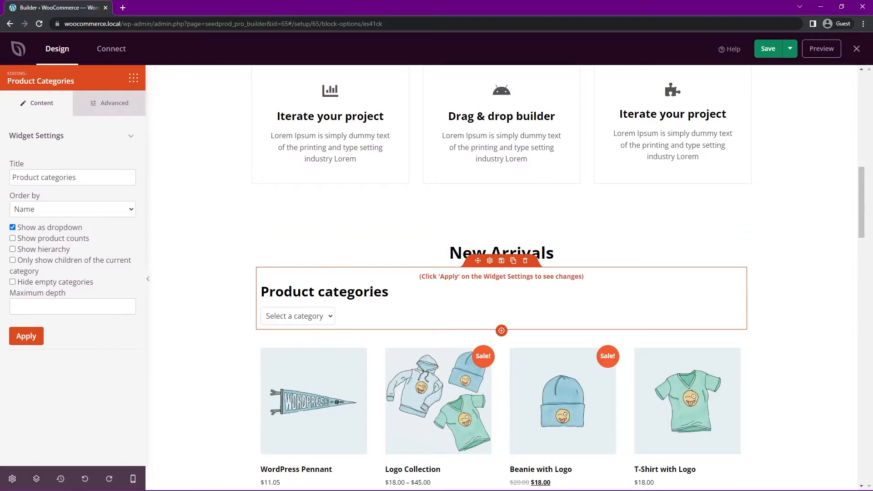
{"action": "left_click_drag", "start_coordinate": [76, 177], "coordinate": [12, 177]}
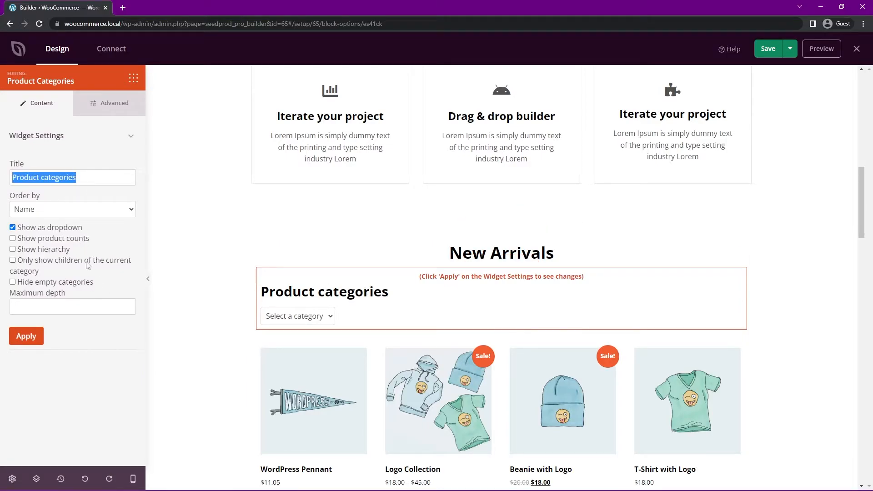
{"action": "key", "text": "Delete"}
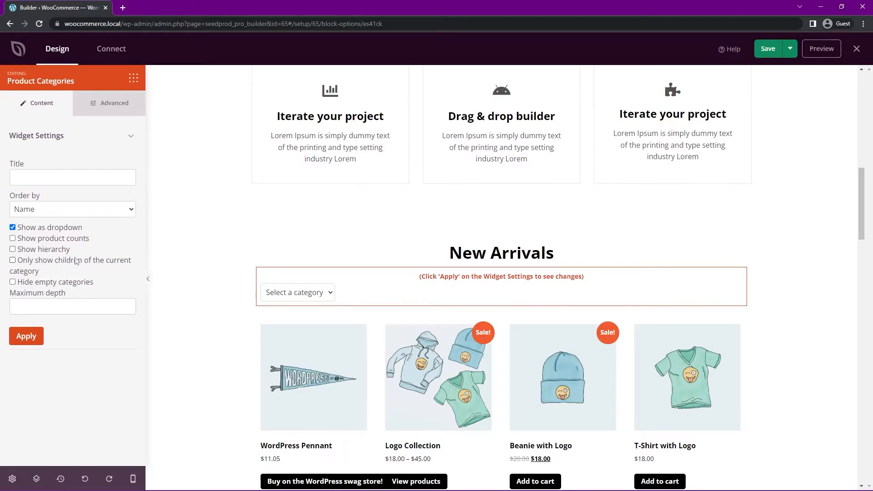
Hide empty categories in the dropdown and apply the widget settings
{"action": "left_click", "coordinate": [12, 282]}
{"action": "left_click", "coordinate": [26, 336]}
{"action": "left_click", "coordinate": [108, 107]}
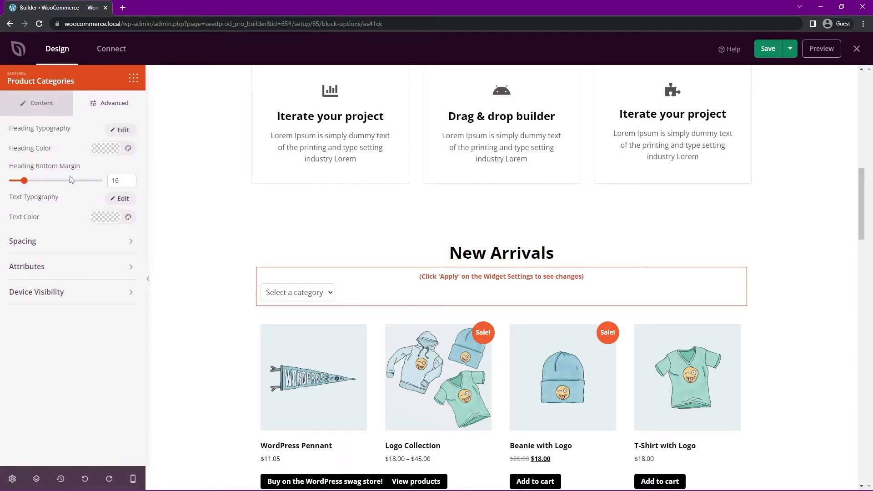
Centre the category dropdown via Text Typography alignment and save the page
{"action": "left_click", "coordinate": [120, 198]}
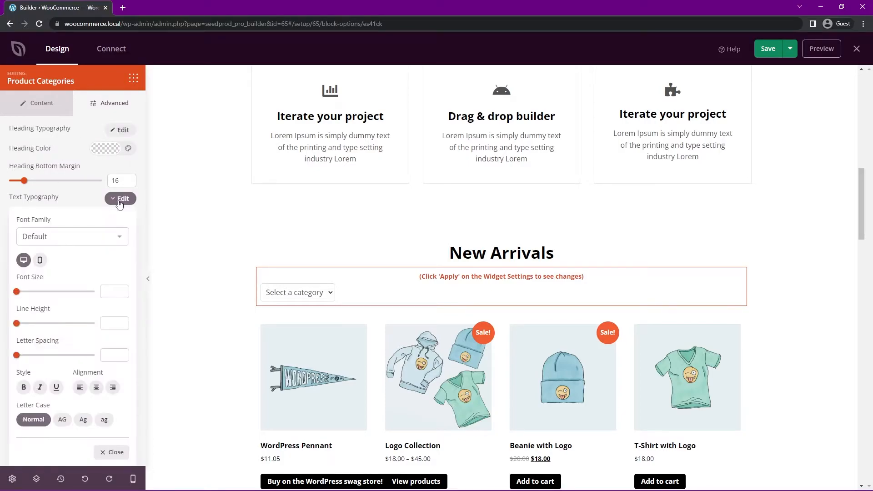
{"action": "left_click", "coordinate": [96, 388]}
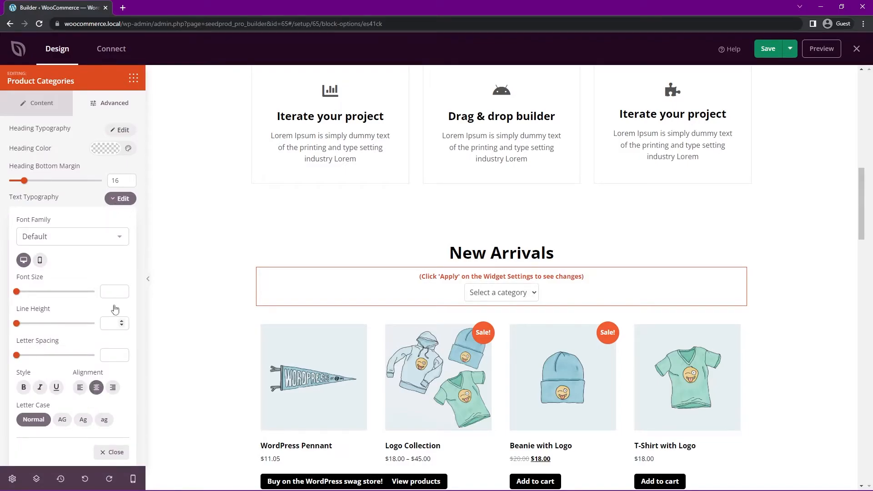
{"action": "left_click", "coordinate": [121, 199]}
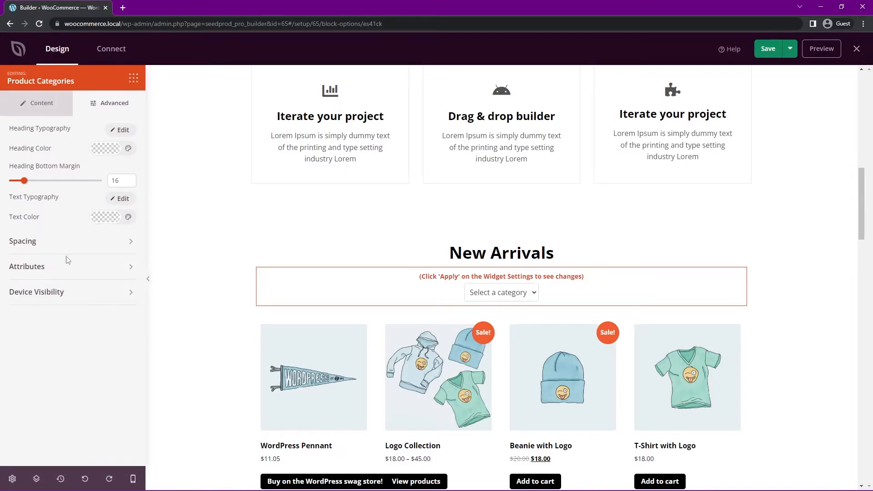
{"action": "mouse_move", "coordinate": [673, 123]}
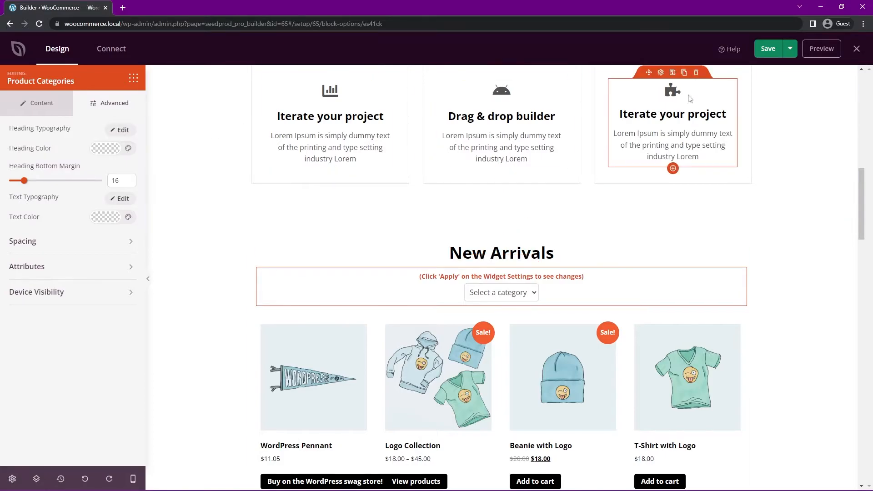
{"action": "left_click", "coordinate": [768, 48]}
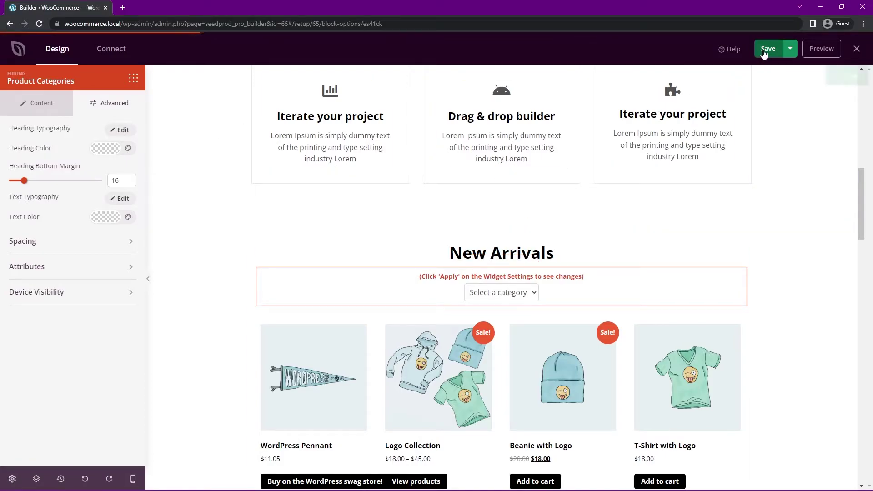
Preview the live homepage, pick Hoodies from the New Arrivals dropdown, then return to the builder
{"action": "left_click", "coordinate": [821, 48]}
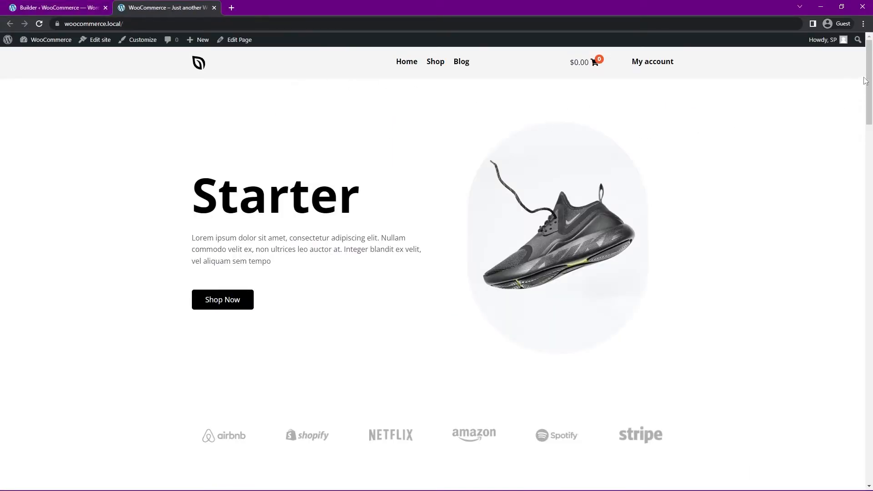
{"action": "left_click_drag", "start_coordinate": [867, 75], "coordinate": [869, 176]}
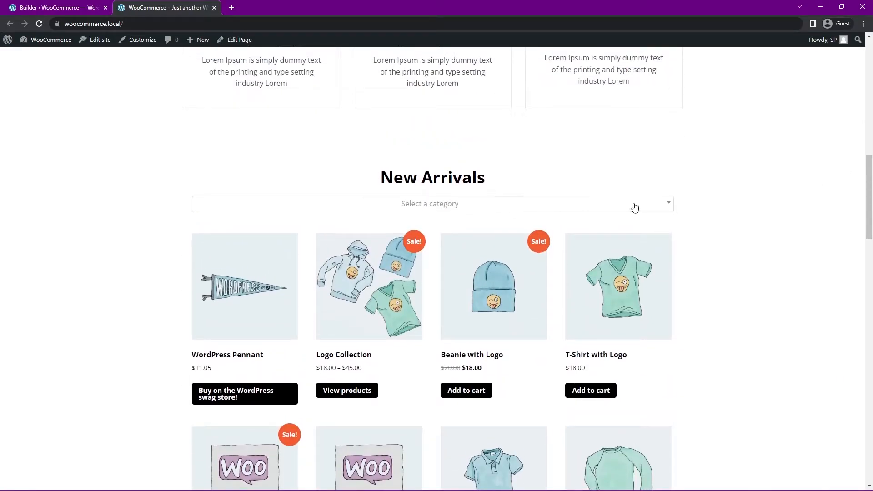
{"action": "left_click", "coordinate": [668, 204]}
{"action": "scroll", "coordinate": [382, 263], "scroll_direction": "down", "scroll_amount": 1}
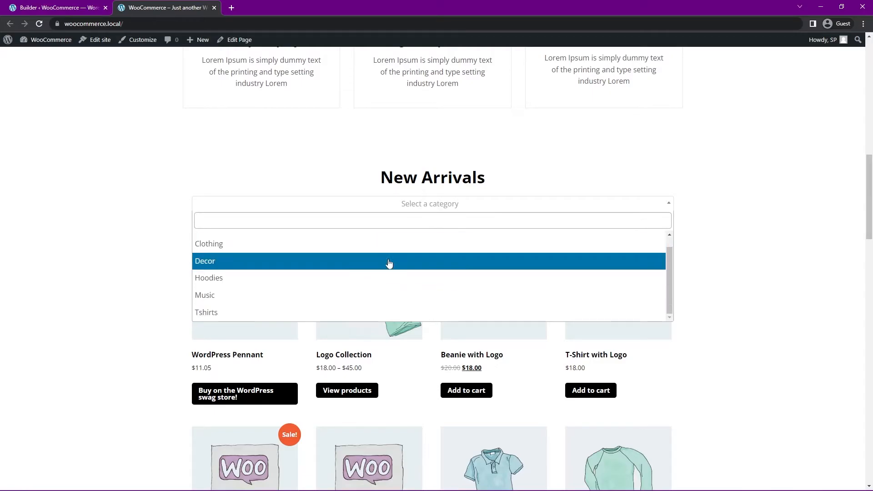
{"action": "scroll", "coordinate": [409, 269], "scroll_direction": "up", "scroll_amount": 1}
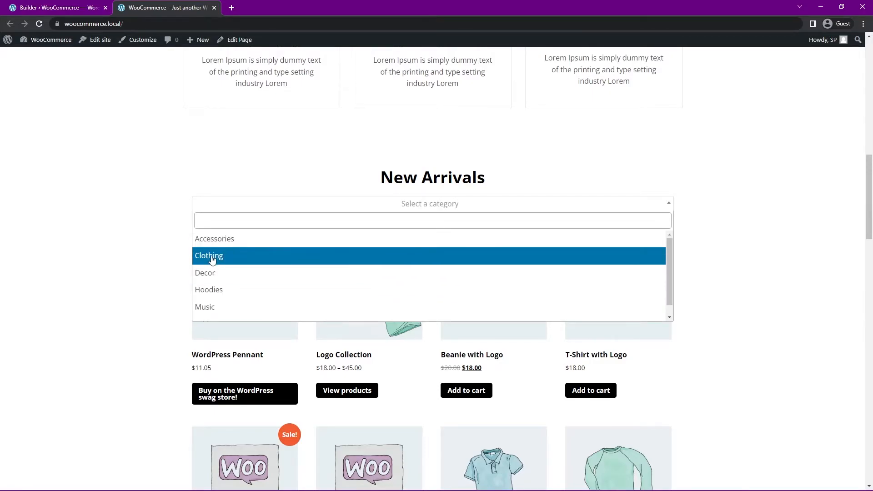
{"action": "left_click", "coordinate": [209, 289]}
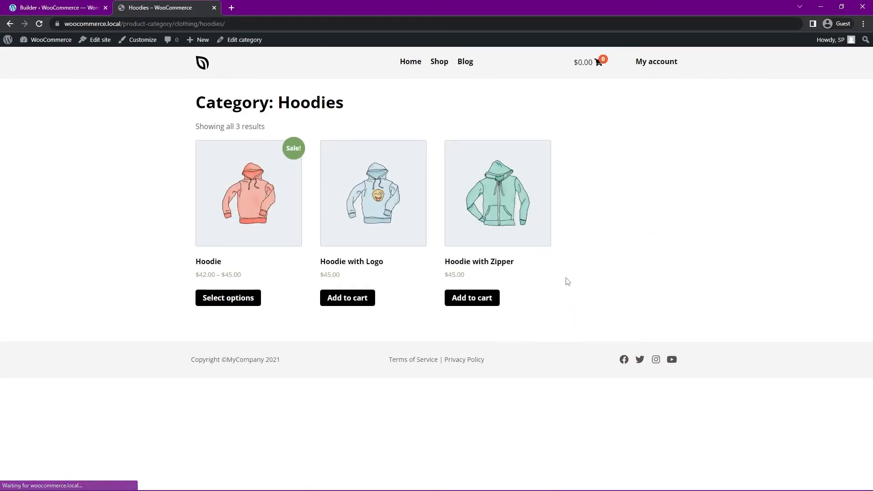
{"action": "left_click_drag", "start_coordinate": [191, 108], "coordinate": [409, 109]}
{"action": "left_click", "coordinate": [256, 194]}
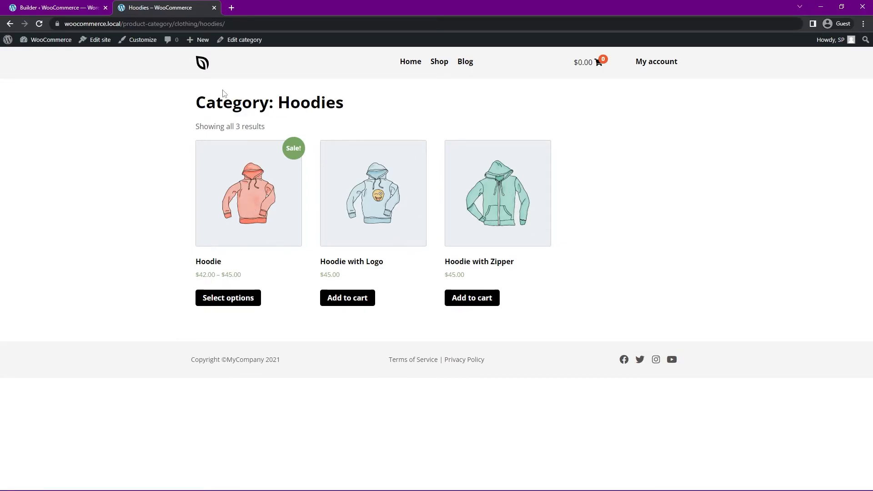
{"action": "left_click", "coordinate": [55, 7]}
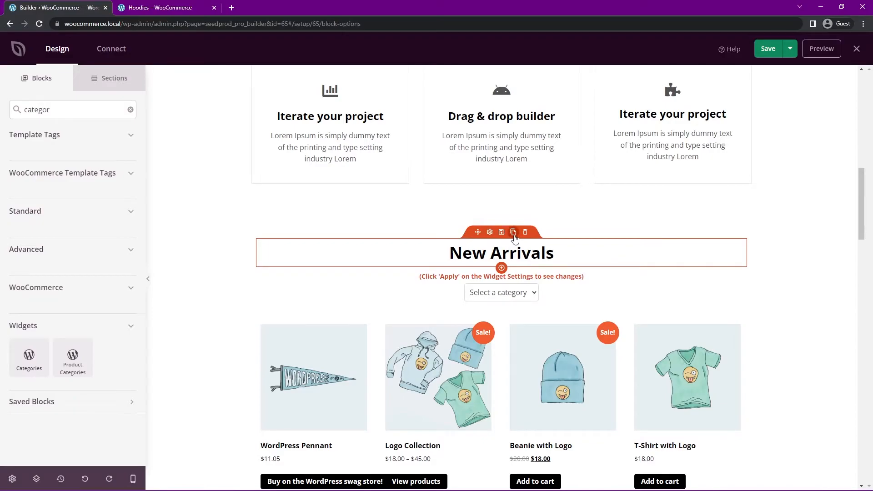
Duplicate the New Arrivals headline as New Accessories and start a block search
{"action": "left_click", "coordinate": [513, 232]}
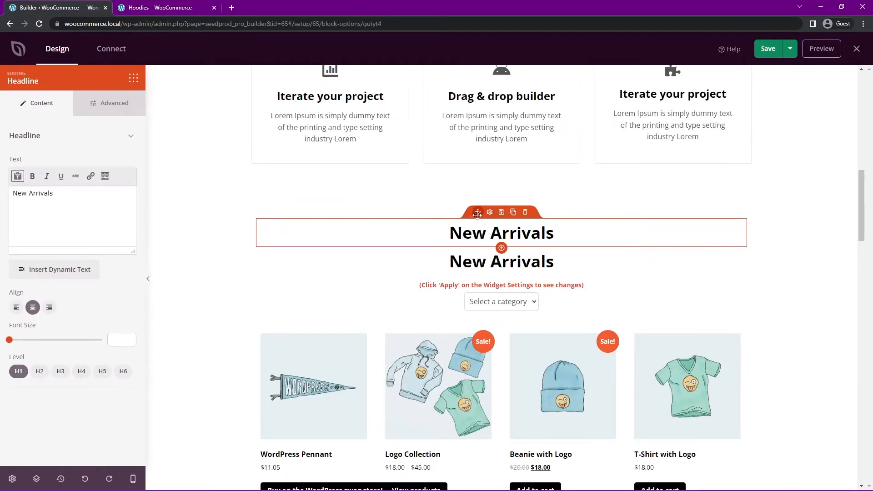
{"action": "left_click_drag", "start_coordinate": [478, 212], "coordinate": [478, 218]}
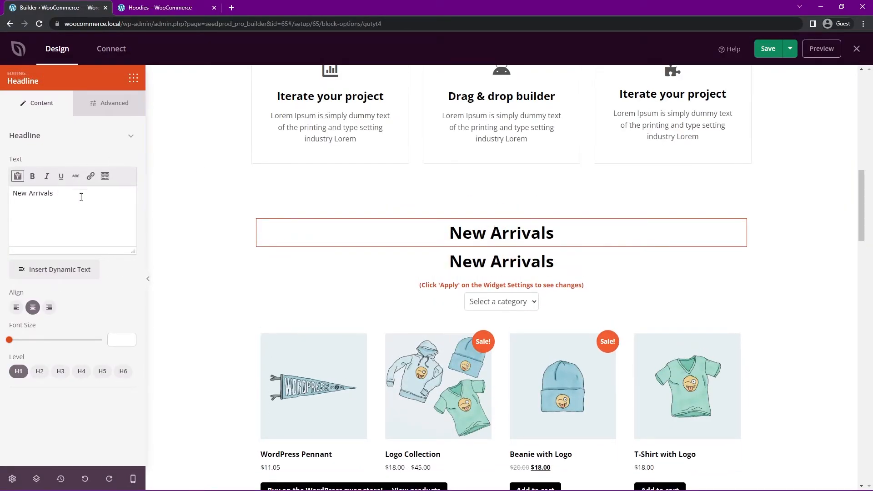
{"action": "double_click", "coordinate": [32, 193]}
{"action": "type", "text": "New Accessories"}
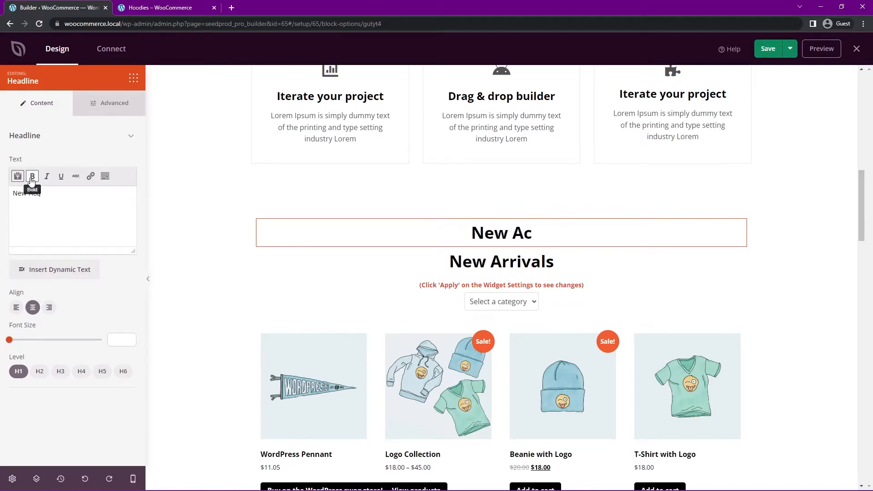
{"action": "left_click", "coordinate": [499, 247]}
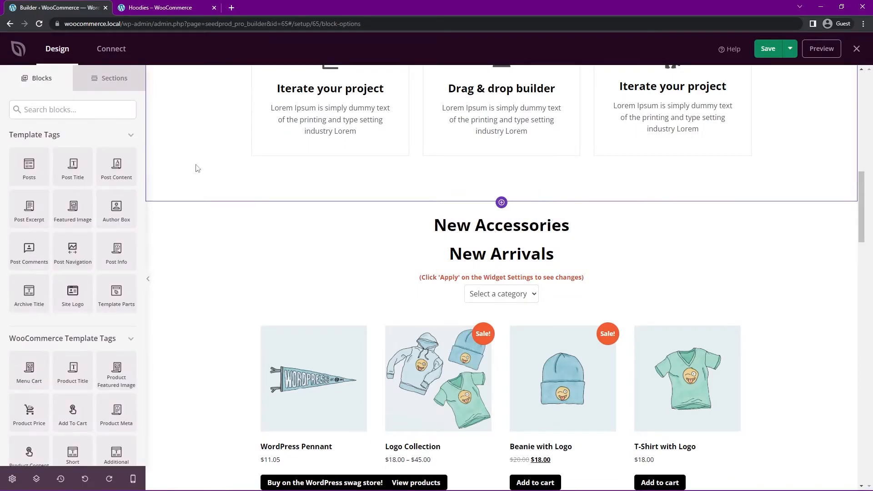
{"action": "left_click", "coordinate": [82, 110]}
{"action": "type", "text": "grid"}
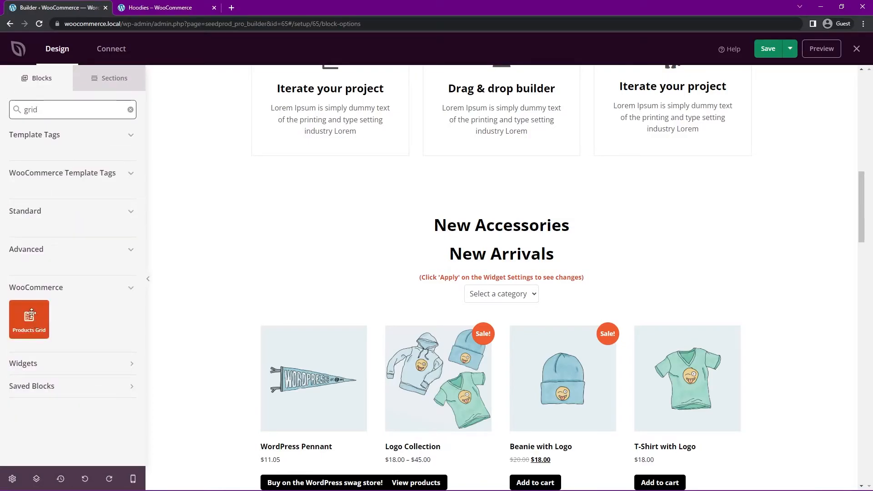
Add a products grid under New Accessories with a custom query limited to the Accessories category
{"action": "left_click_drag", "start_coordinate": [29, 321], "coordinate": [460, 247]}
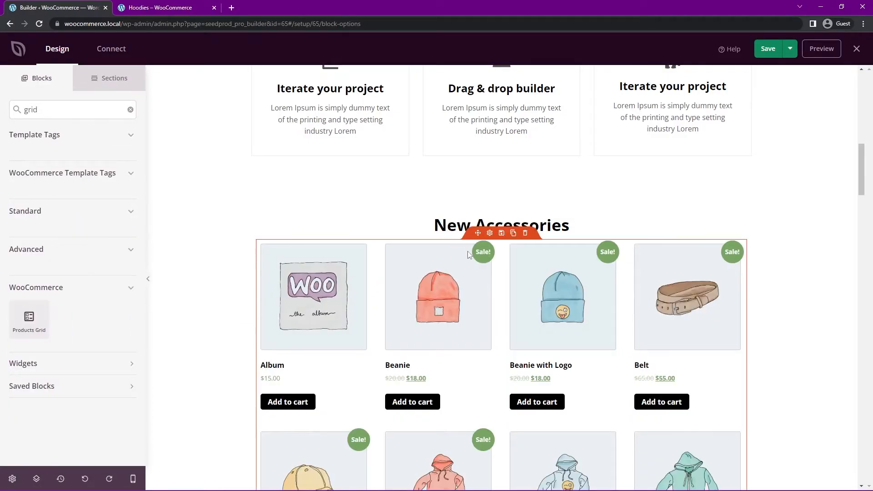
{"action": "left_click", "coordinate": [467, 251]}
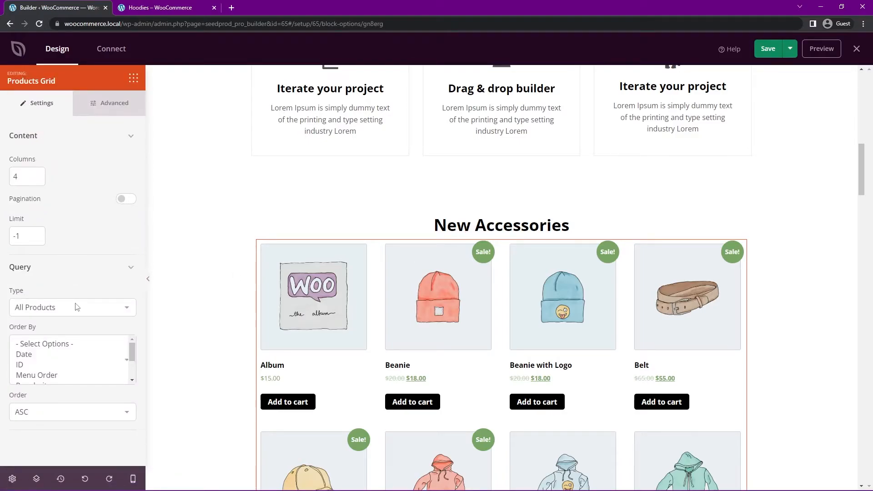
{"action": "left_click", "coordinate": [50, 308]}
{"action": "left_click", "coordinate": [81, 333]}
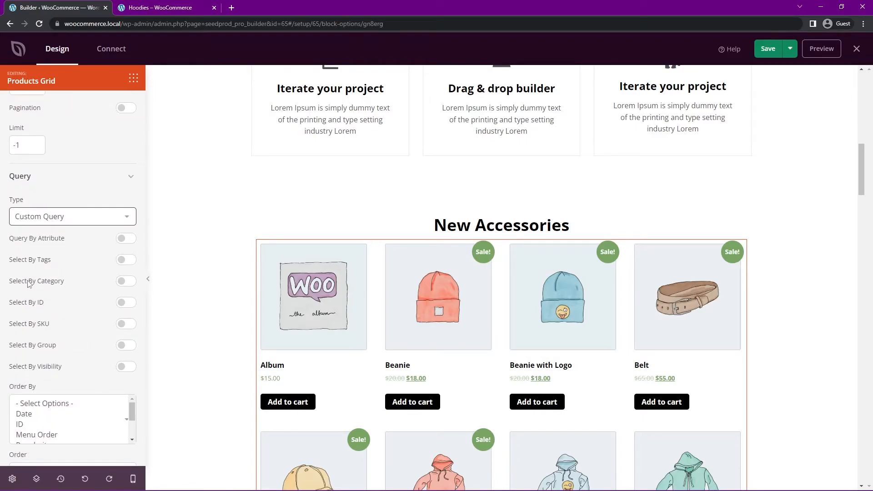
{"action": "left_click", "coordinate": [126, 282]}
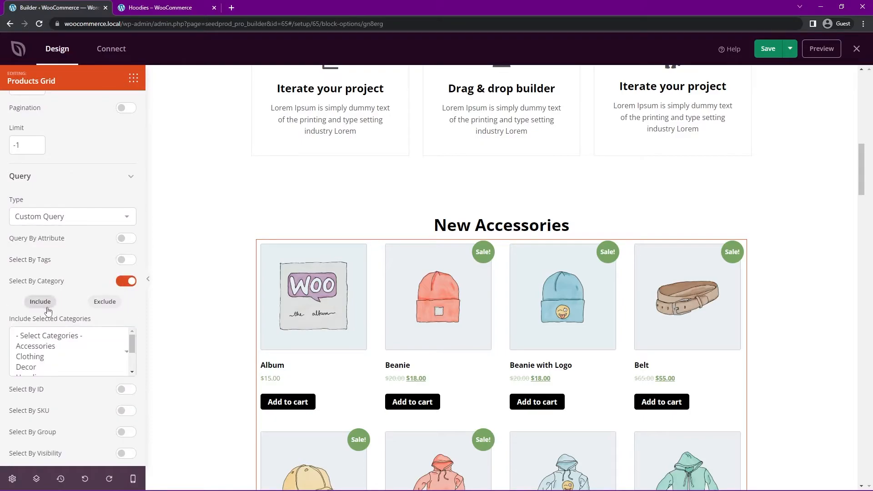
{"action": "left_click", "coordinate": [35, 345]}
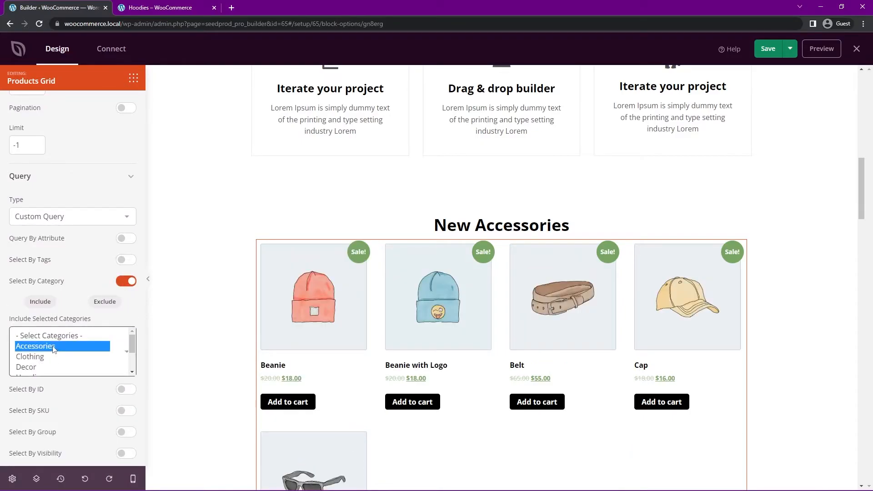
{"action": "scroll", "coordinate": [98, 266], "scroll_direction": "up", "scroll_amount": 3}
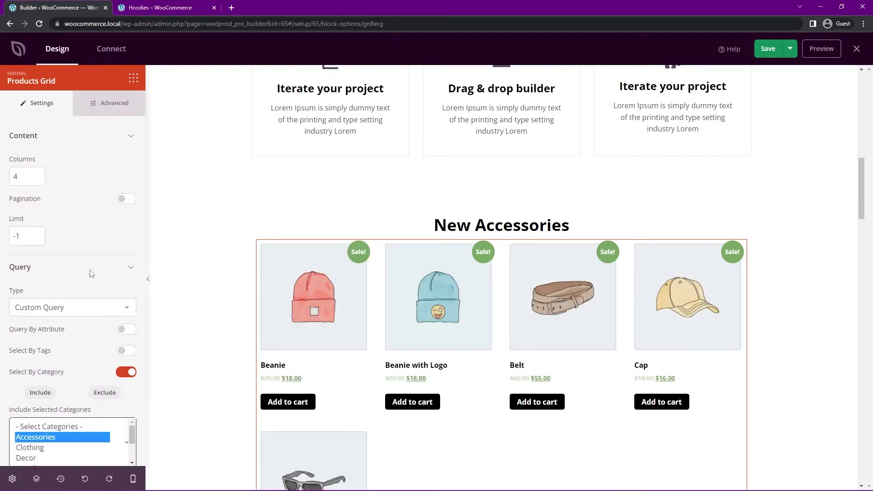
Set the grid to 5 columns and 5 products, sorted by date newest first, and save
{"action": "left_click", "coordinate": [39, 174]}
{"action": "left_click", "coordinate": [27, 237]}
{"action": "type", "text": "3"}
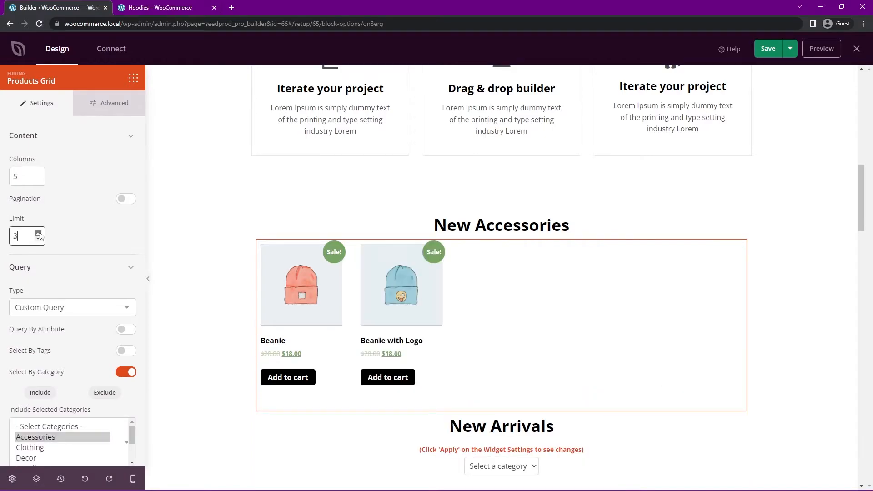
{"action": "left_click", "coordinate": [38, 234]}
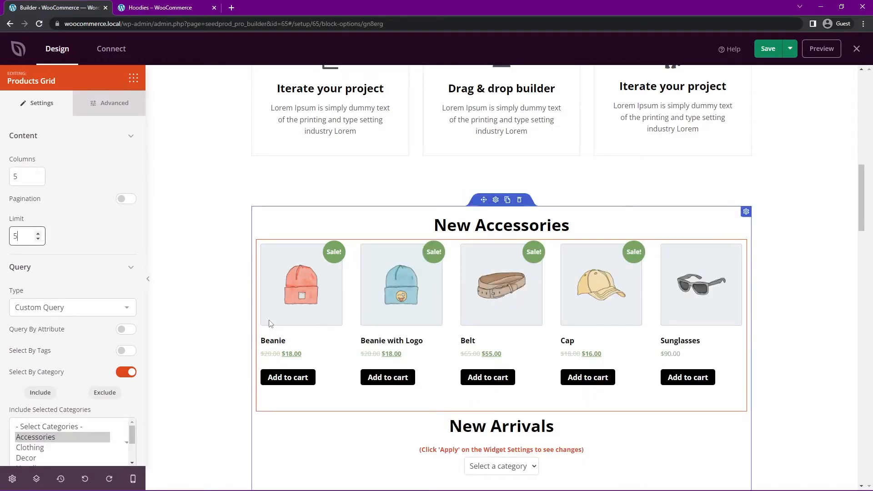
{"action": "mouse_move", "coordinate": [580, 257]}
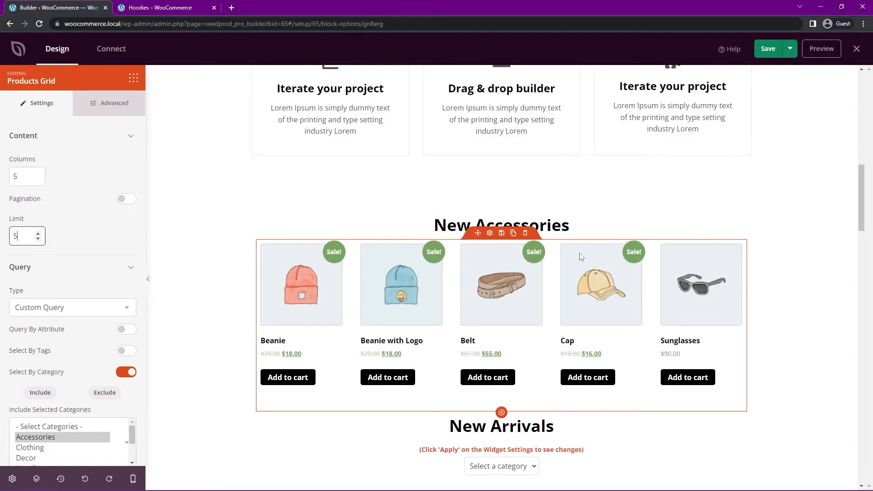
{"action": "scroll", "coordinate": [61, 280], "scroll_direction": "down", "scroll_amount": 5}
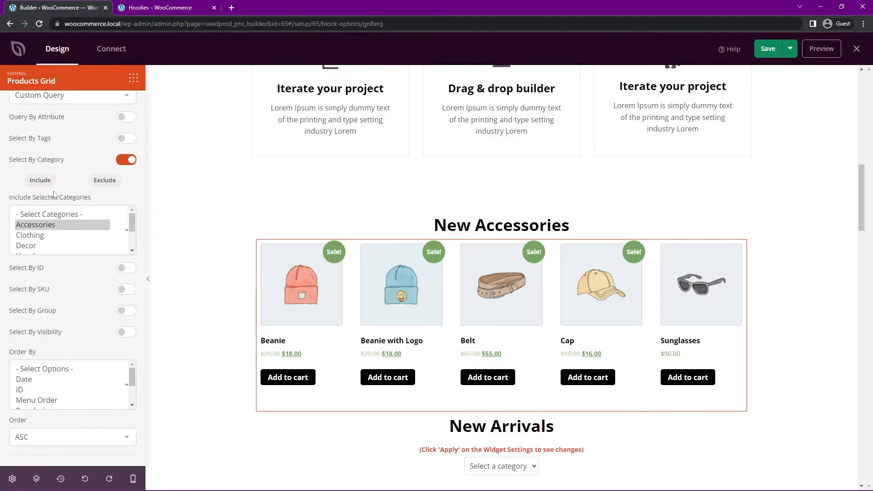
{"action": "scroll", "coordinate": [61, 225], "scroll_direction": "down", "scroll_amount": 2}
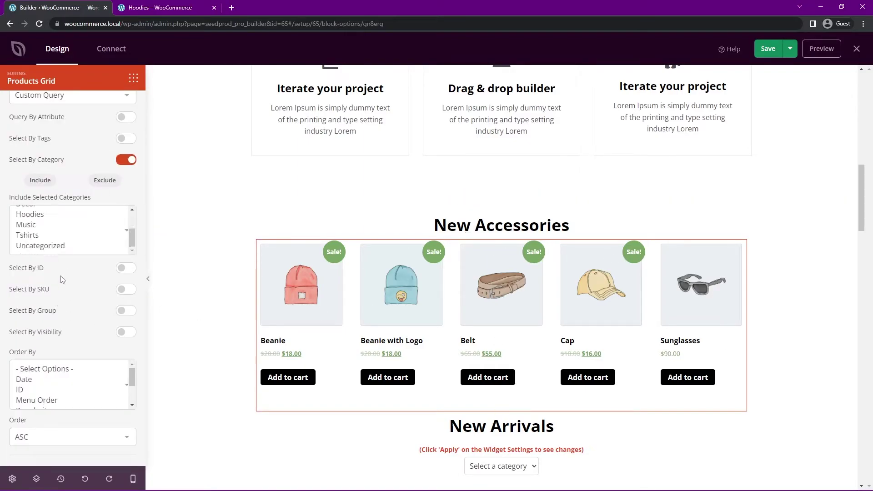
{"action": "left_click", "coordinate": [32, 380]}
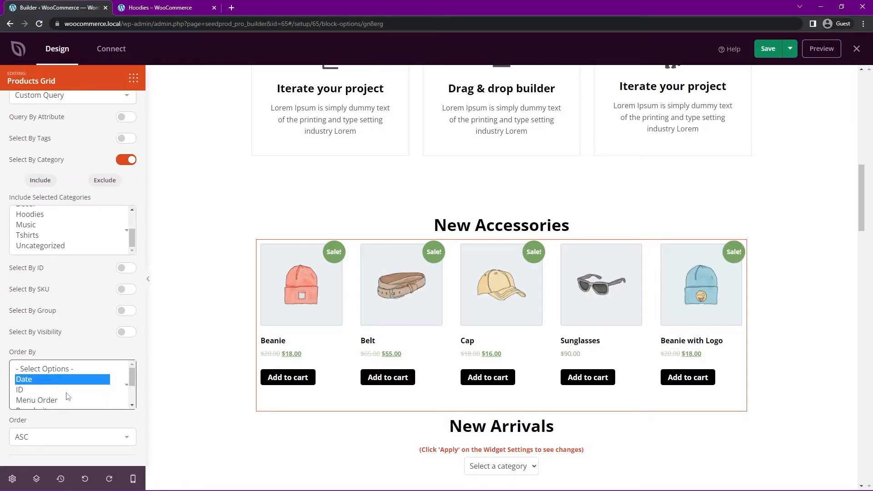
{"action": "left_click", "coordinate": [23, 436]}
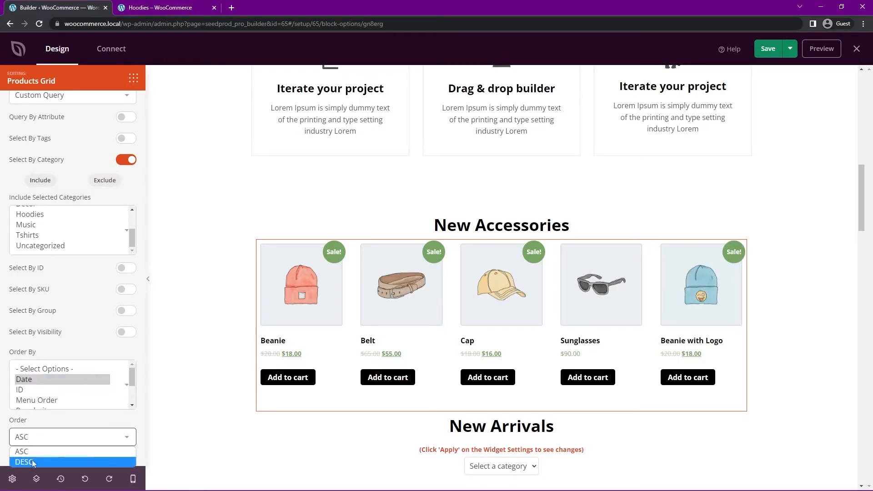
{"action": "left_click", "coordinate": [31, 450]}
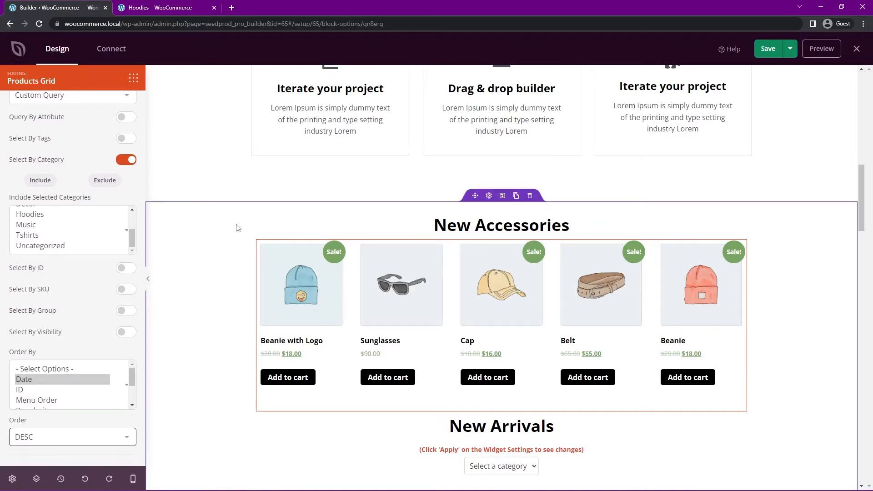
{"action": "mouse_move", "coordinate": [412, 328]}
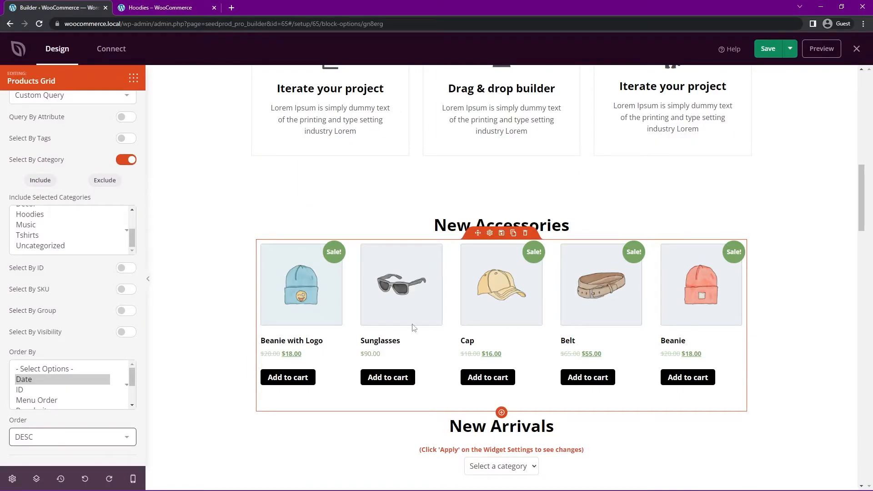
{"action": "scroll", "coordinate": [480, 266], "scroll_direction": "down", "scroll_amount": 3}
{"action": "scroll", "coordinate": [753, 337], "scroll_direction": "down", "scroll_amount": 2}
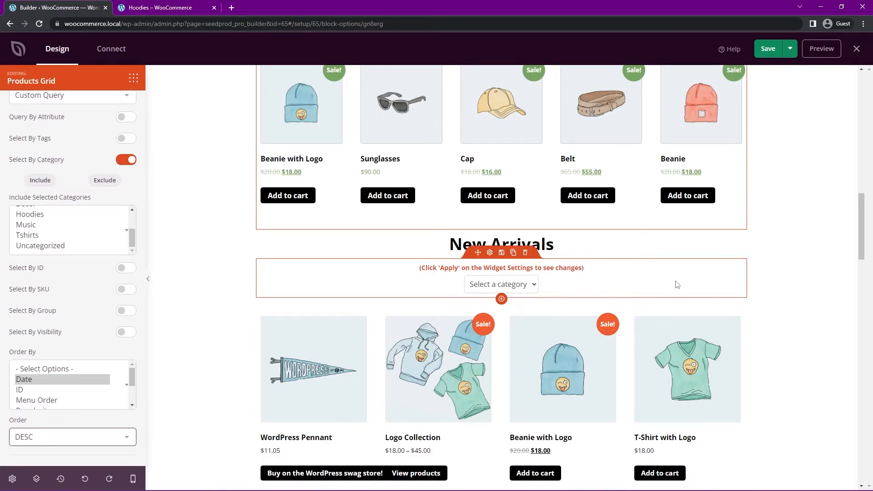
{"action": "scroll", "coordinate": [676, 284], "scroll_direction": "up", "scroll_amount": 3}
{"action": "scroll", "coordinate": [68, 273], "scroll_direction": "up", "scroll_amount": 2}
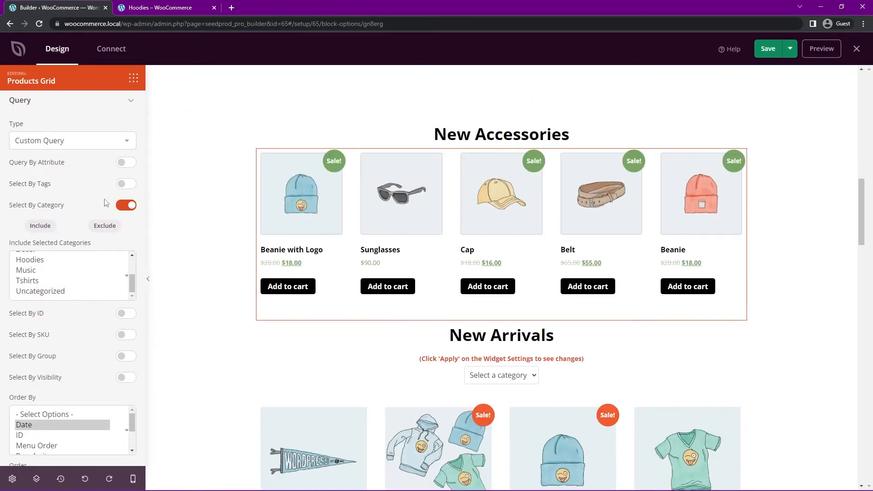
{"action": "scroll", "coordinate": [105, 203], "scroll_direction": "up", "scroll_amount": 2}
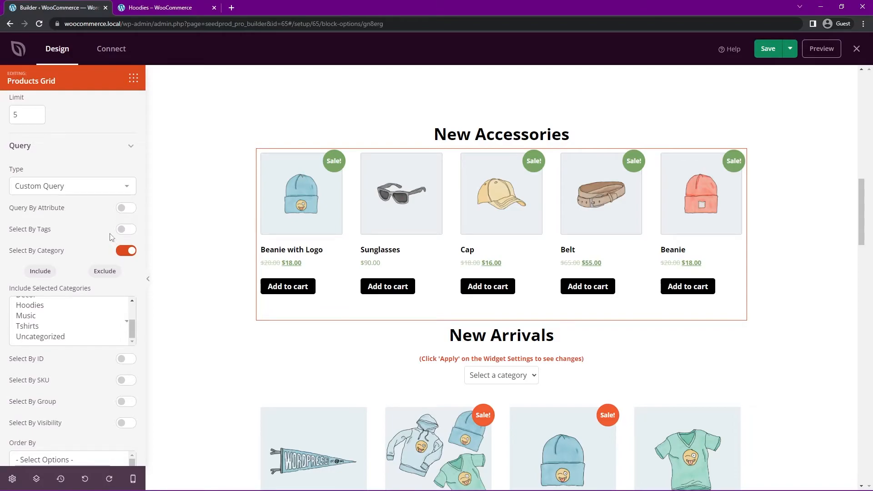
{"action": "left_click", "coordinate": [768, 49]}
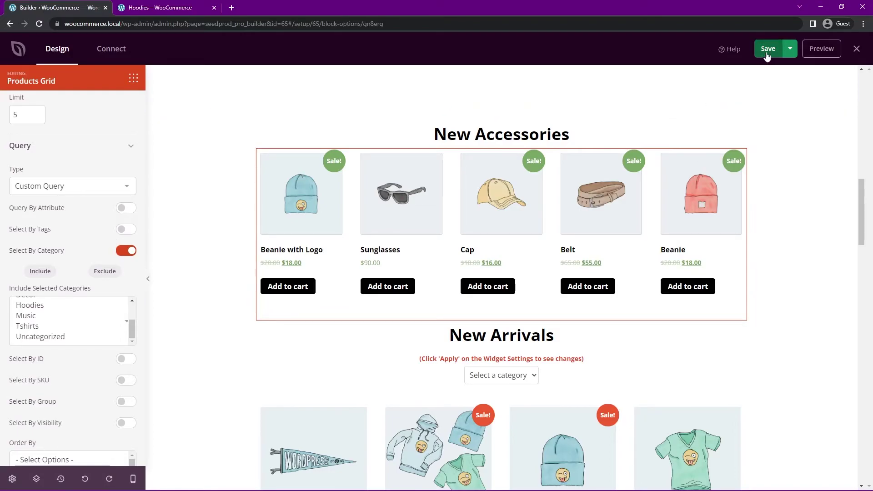
Refresh the live site, go to the homepage and test the New Arrivals category dropdown
{"action": "left_click", "coordinate": [147, 13]}
{"action": "key", "text": "F5"}
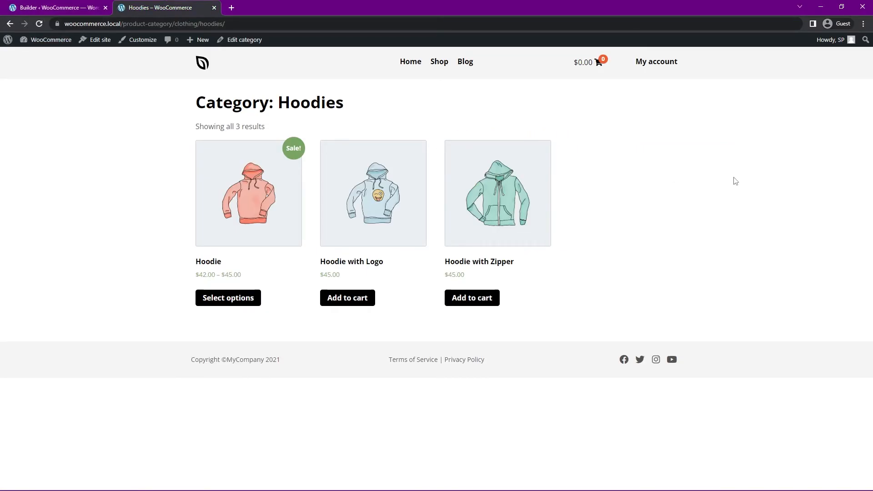
{"action": "key", "text": "alt+Left"}
{"action": "scroll", "coordinate": [757, 198], "scroll_direction": "down", "scroll_amount": 5}
{"action": "scroll", "coordinate": [757, 205], "scroll_direction": "down", "scroll_amount": 5}
{"action": "scroll", "coordinate": [479, 123], "scroll_direction": "up", "scroll_amount": 2}
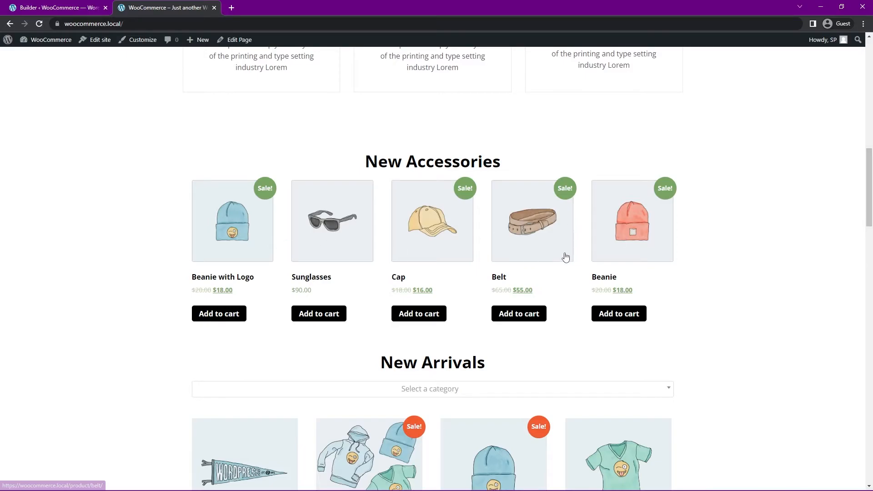
{"action": "scroll", "coordinate": [565, 258], "scroll_direction": "down", "scroll_amount": 3}
{"action": "left_click", "coordinate": [478, 206]}
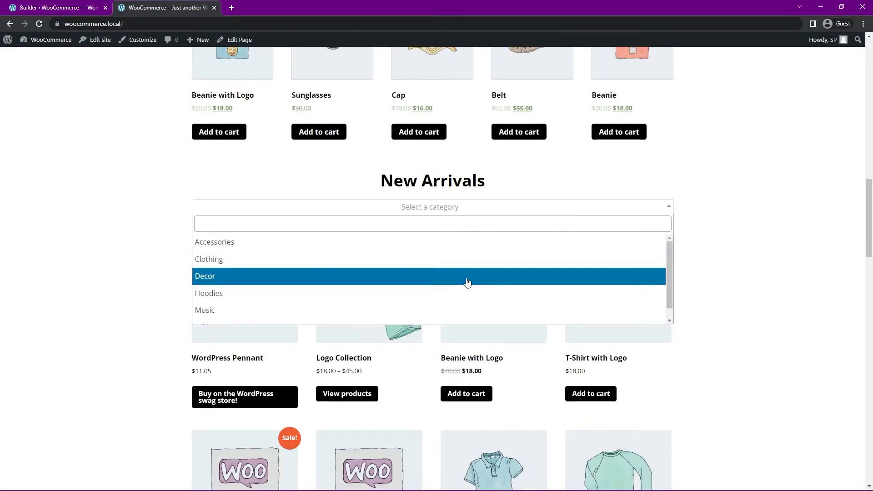
{"action": "left_click", "coordinate": [106, 242]}
{"action": "scroll", "coordinate": [515, 256], "scroll_direction": "down", "scroll_amount": 2}
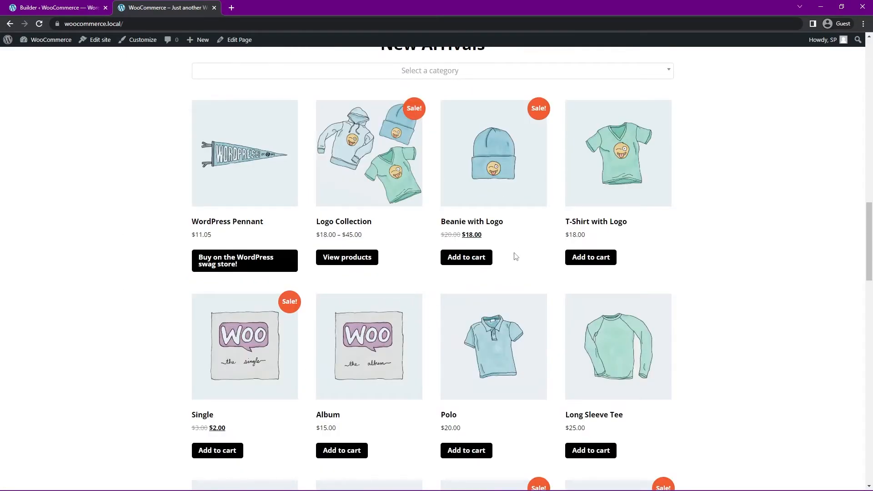
{"action": "scroll", "coordinate": [515, 256], "scroll_direction": "up", "scroll_amount": 3}
Return to the Theme Builder and edit the Shop page template's design
{"action": "key", "text": "ctrl+Tab"}
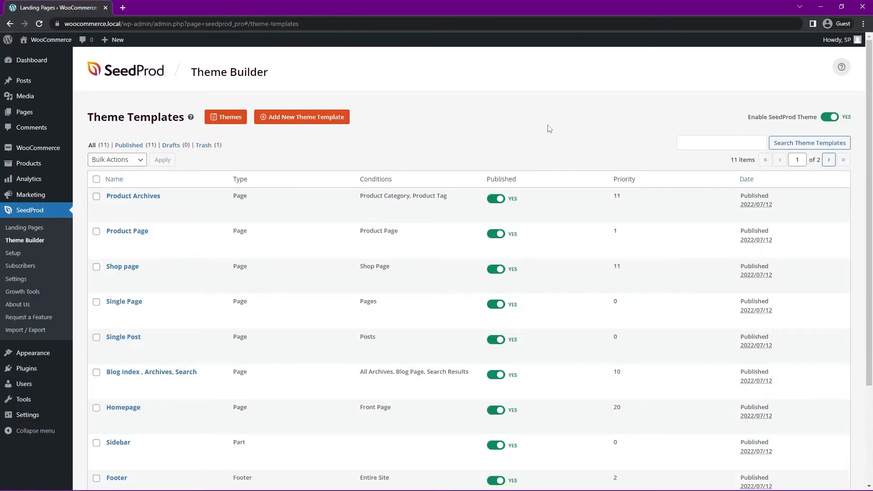
{"action": "scroll", "coordinate": [547, 128], "scroll_direction": "down", "scroll_amount": 1}
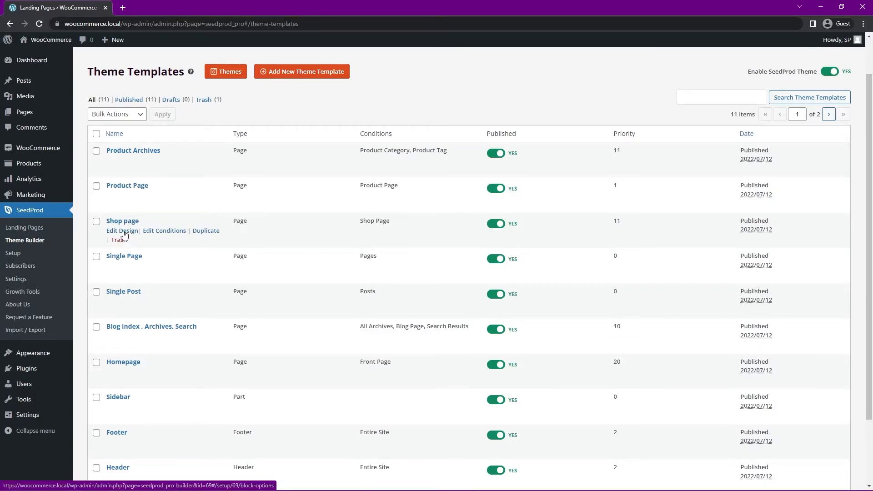
{"action": "left_click", "coordinate": [122, 231]}
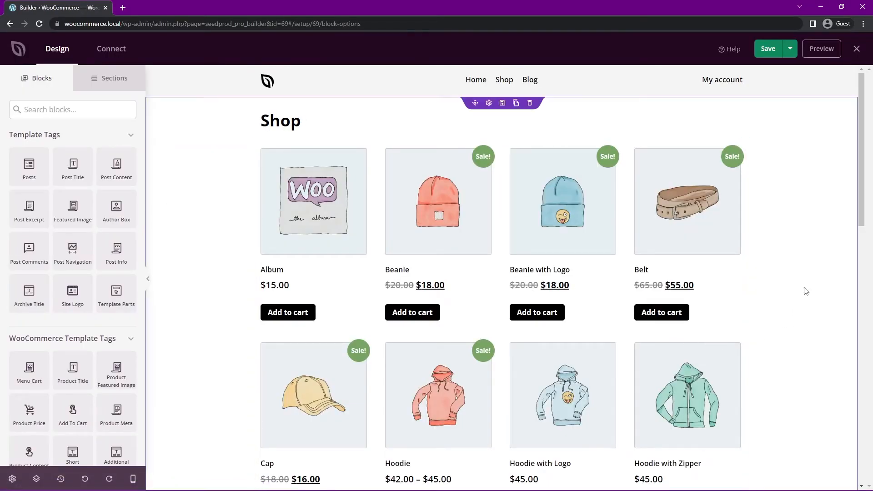
{"action": "scroll", "coordinate": [614, 273], "scroll_direction": "down", "scroll_amount": 10}
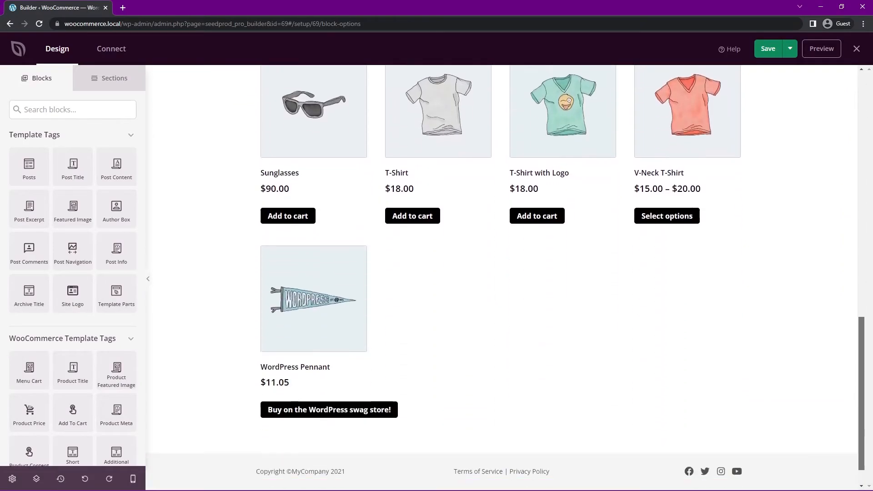
{"action": "scroll", "coordinate": [614, 273], "scroll_direction": "down", "scroll_amount": 2}
{"action": "scroll", "coordinate": [614, 274], "scroll_direction": "up", "scroll_amount": 15}
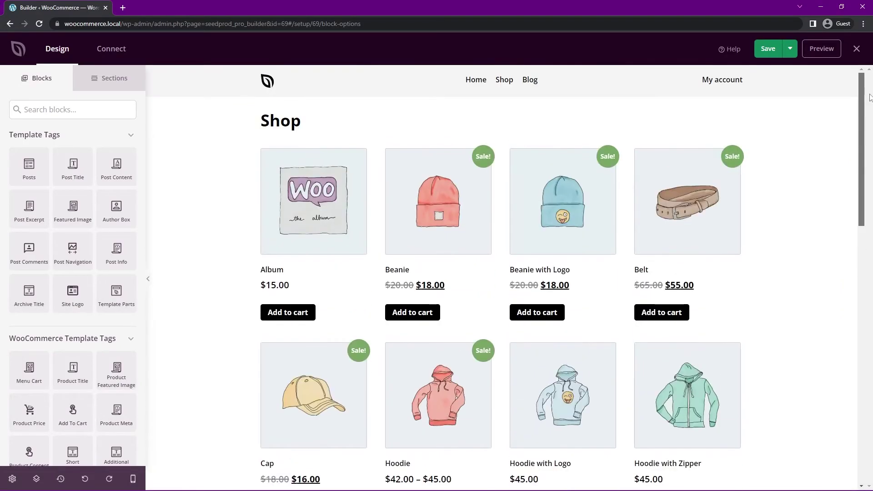
Add a Product Categories widget under the Shop heading and fix its title capitalisation
{"action": "left_click", "coordinate": [60, 111]}
{"action": "type", "text": "cate"}
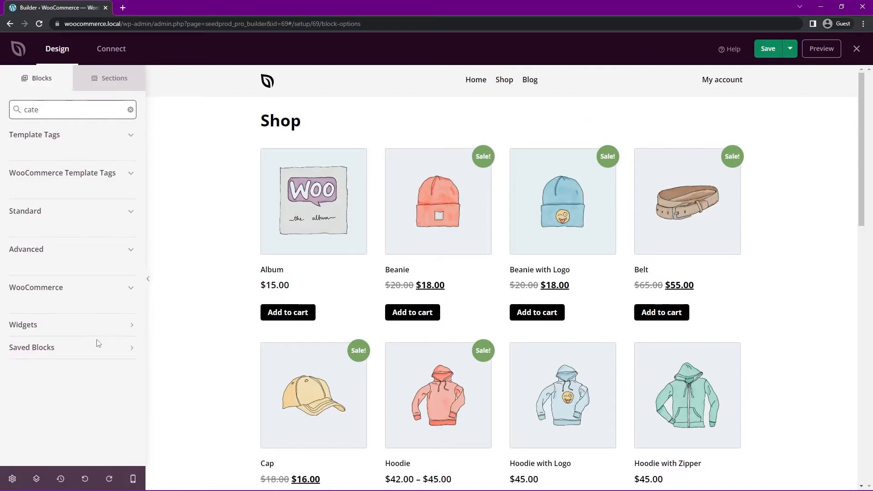
{"action": "left_click_drag", "start_coordinate": [73, 360], "coordinate": [502, 156]}
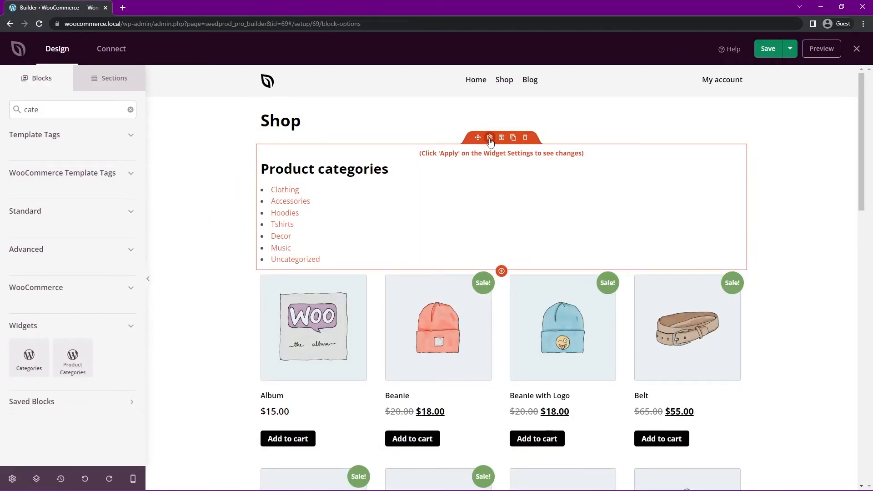
{"action": "left_click", "coordinate": [490, 143]}
{"action": "left_click_drag", "start_coordinate": [77, 177], "coordinate": [15, 177]}
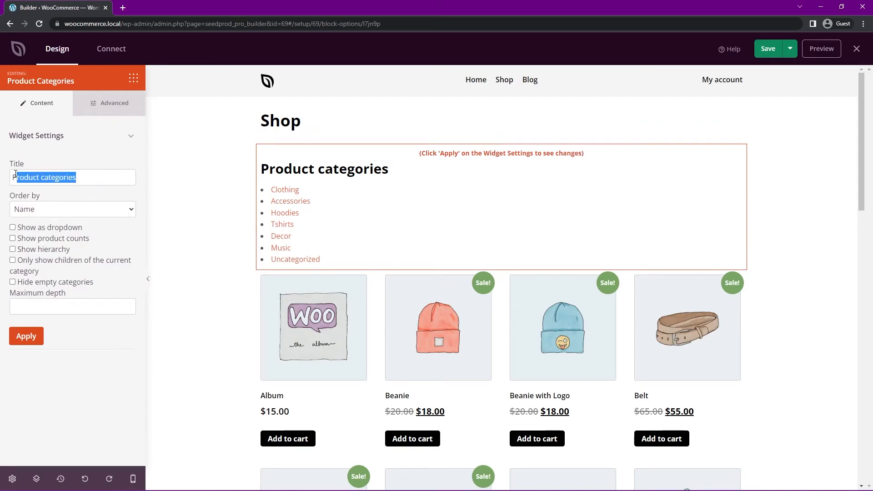
{"action": "left_click", "coordinate": [40, 177]}
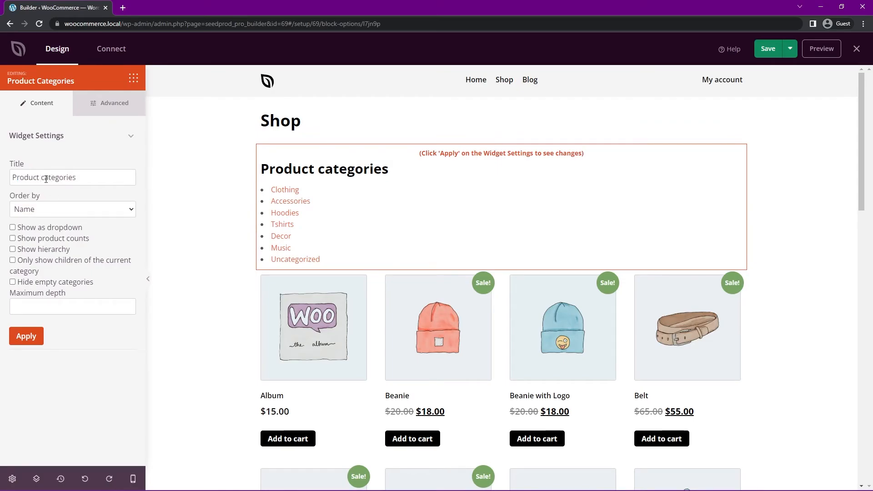
{"action": "type", "text": "C"}
Keep categories ordered by Name and apply dropdown display with counts, empty categories hidden
{"action": "left_click", "coordinate": [65, 209]}
{"action": "left_click", "coordinate": [55, 197]}
{"action": "left_click", "coordinate": [26, 336]}
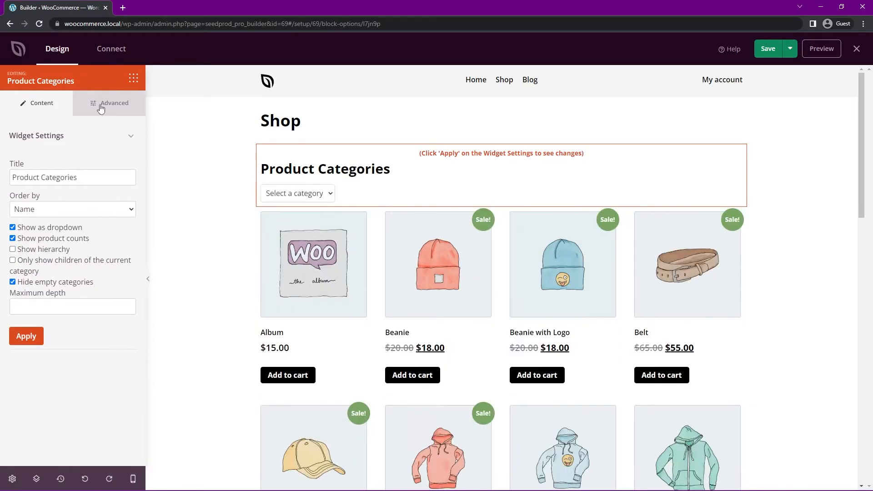
Shrink the Product Categories heading to font size 16 via Heading Typography and save the Shop page
{"action": "left_click", "coordinate": [102, 102]}
{"action": "left_click", "coordinate": [117, 129]}
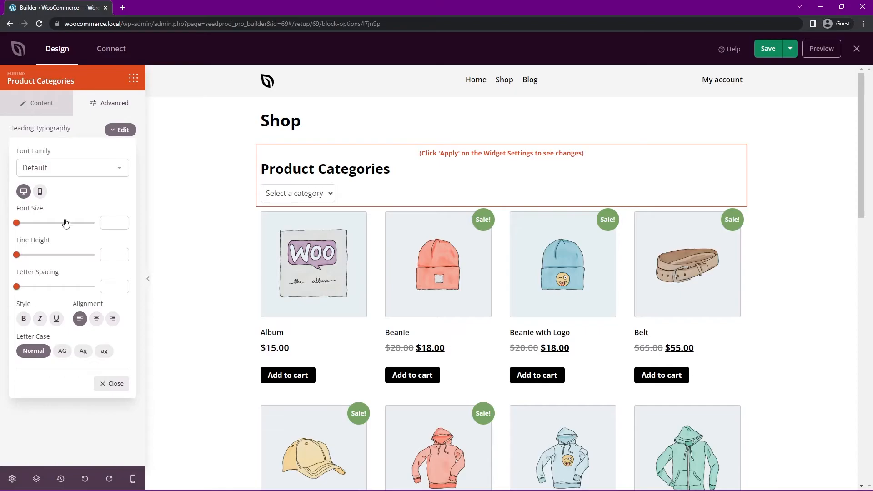
{"action": "left_click_drag", "start_coordinate": [17, 224], "coordinate": [24, 224]}
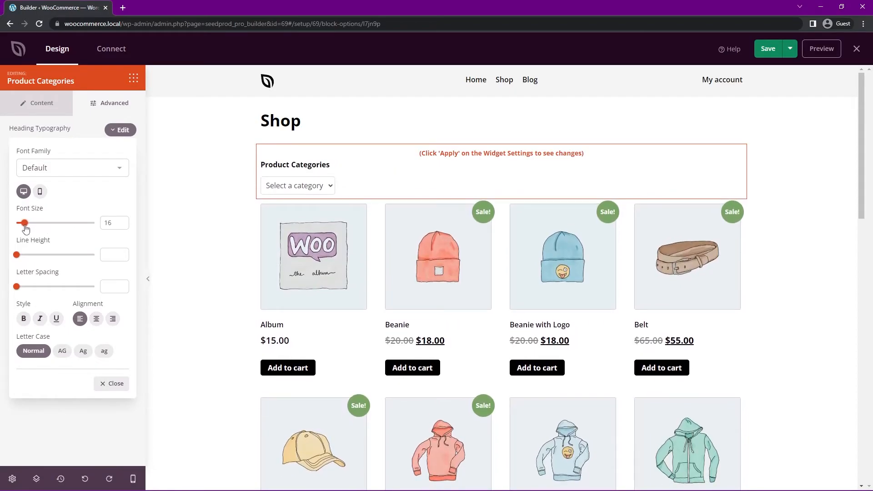
{"action": "left_click", "coordinate": [76, 417]}
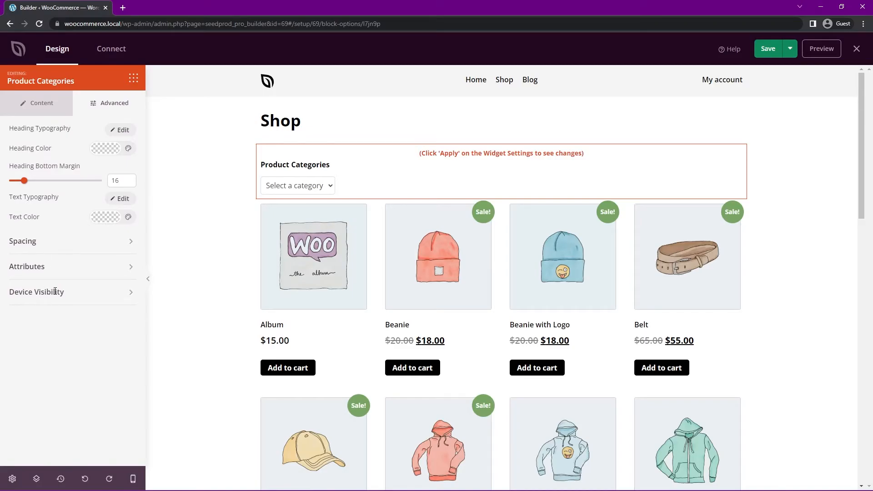
{"action": "left_click", "coordinate": [768, 48]}
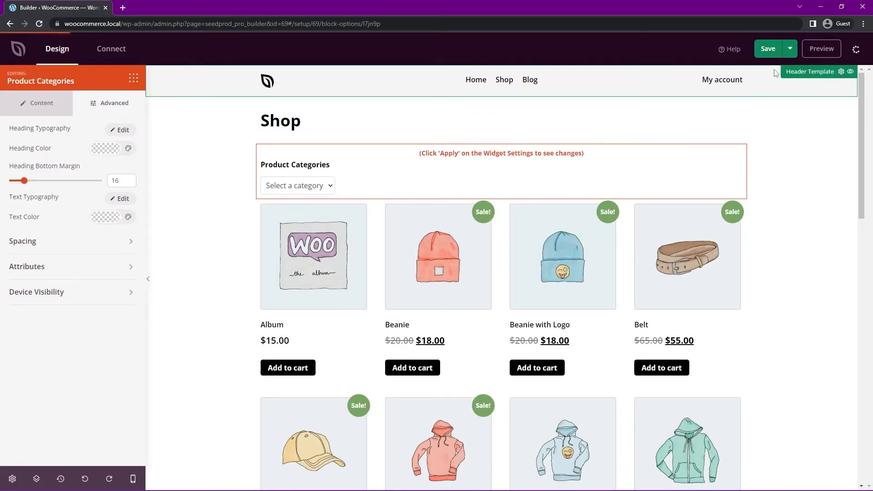
Preview the live Shop page and filter its products to the Hoodies category via the dropdown
{"action": "left_click", "coordinate": [821, 48]}
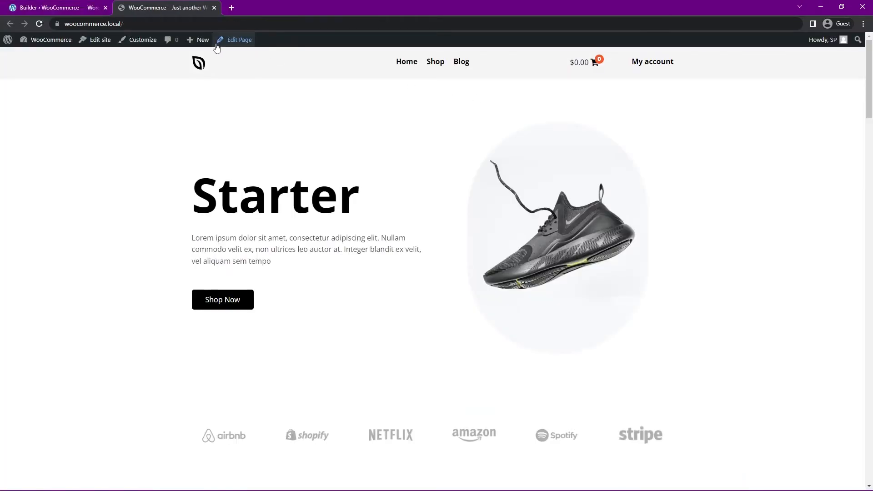
{"action": "left_click", "coordinate": [435, 61]}
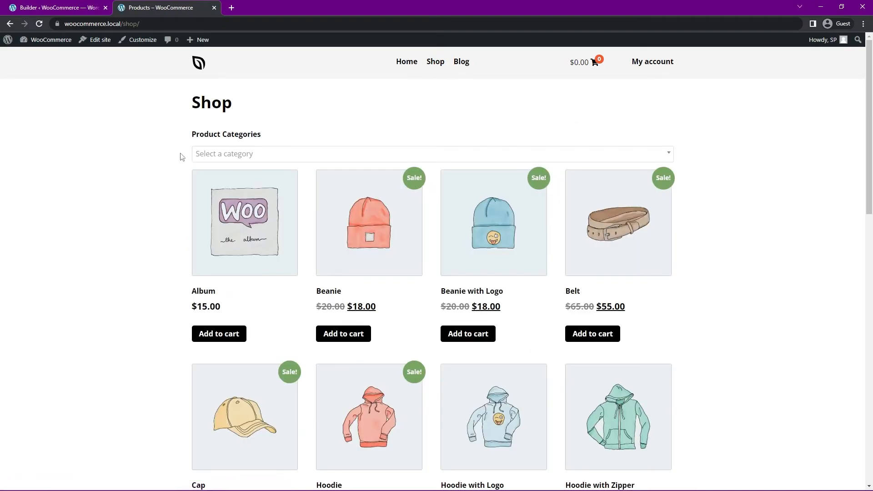
{"action": "left_click", "coordinate": [256, 156]}
{"action": "left_click", "coordinate": [97, 192]}
{"action": "left_click", "coordinate": [238, 158]}
{"action": "left_click", "coordinate": [228, 241]}
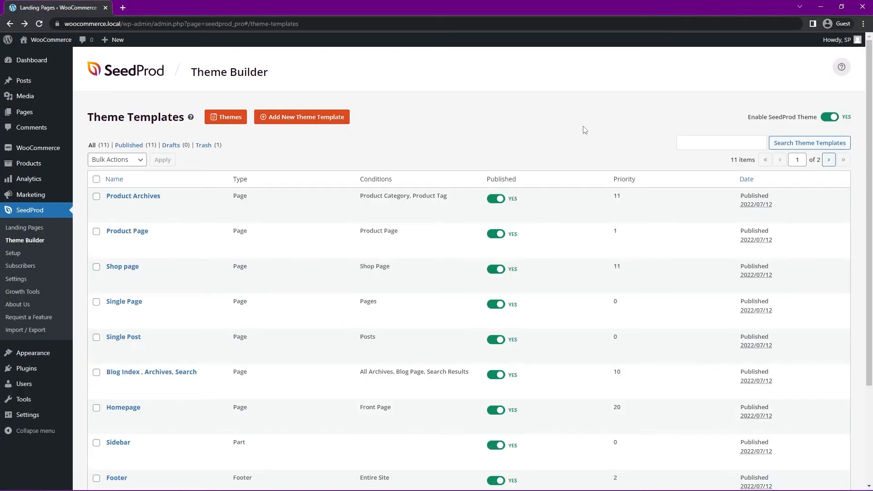
{"action": "scroll", "coordinate": [436, 273], "scroll_direction": "down", "scroll_amount": 2}
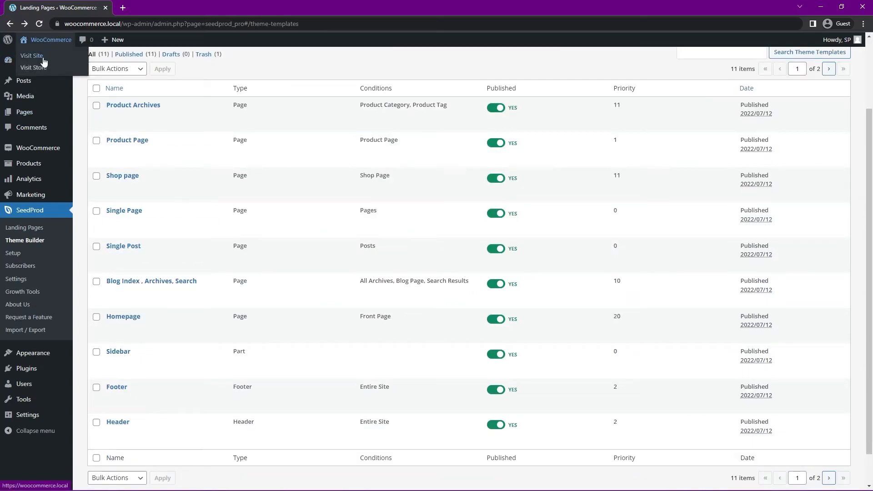
View the live front page, then open the Homepage template's design in the Theme Builder
{"action": "middle_click", "coordinate": [44, 60]}
{"action": "left_click", "coordinate": [158, 4]}
{"action": "left_click_drag", "start_coordinate": [869, 68], "coordinate": [868, 239]}
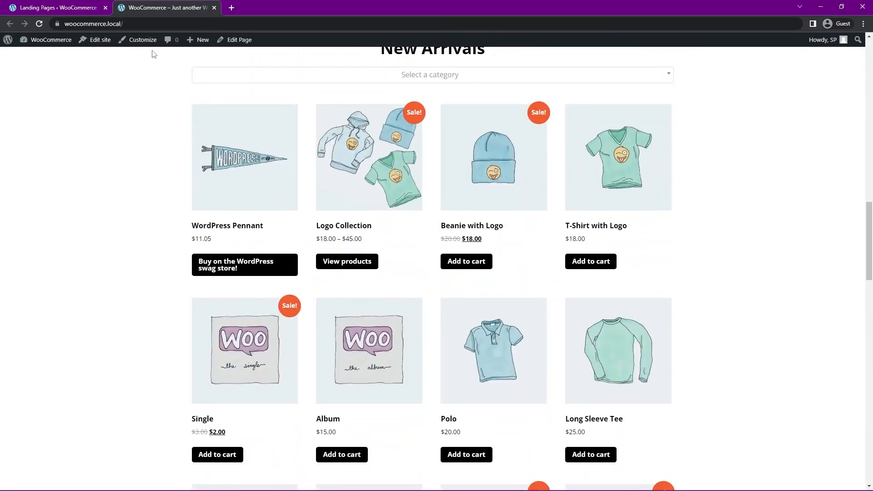
{"action": "left_click", "coordinate": [67, 8]}
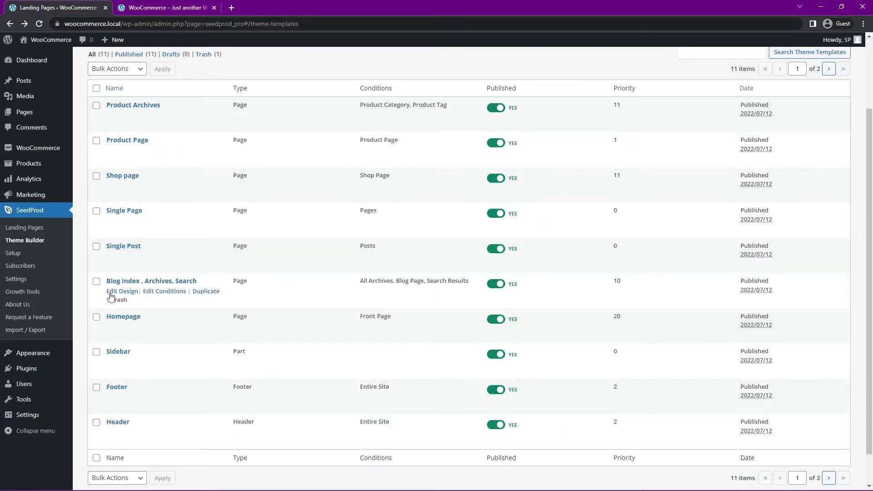
{"action": "left_click", "coordinate": [122, 327]}
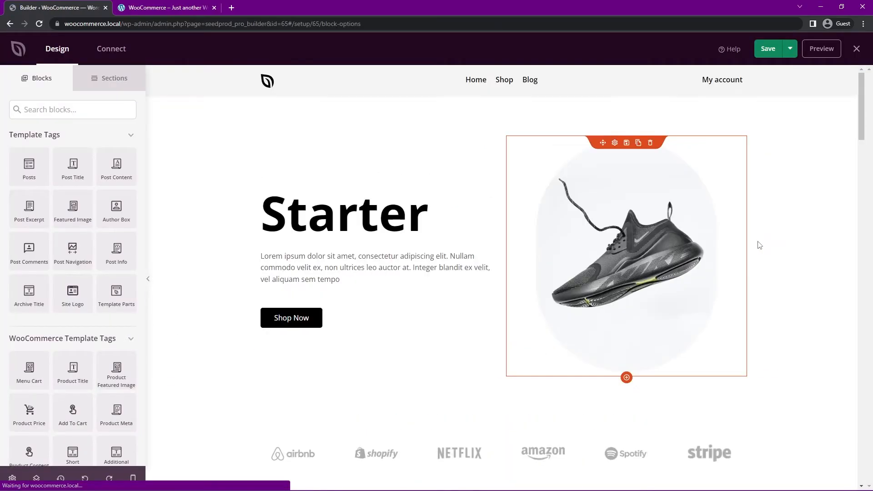
{"action": "left_click_drag", "start_coordinate": [862, 82], "coordinate": [862, 226]}
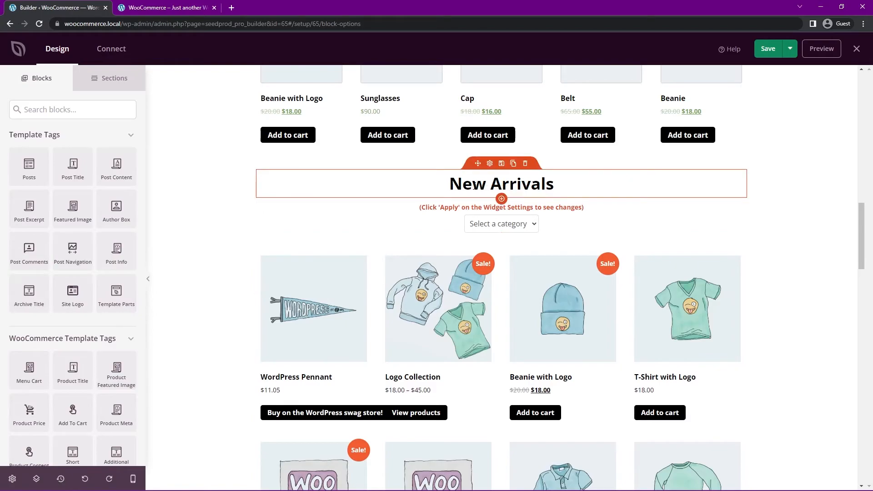
{"action": "scroll", "coordinate": [501, 231], "scroll_direction": "down", "scroll_amount": 10}
Insert a new section below the products and split it into two columns
{"action": "left_click", "coordinate": [501, 231]}
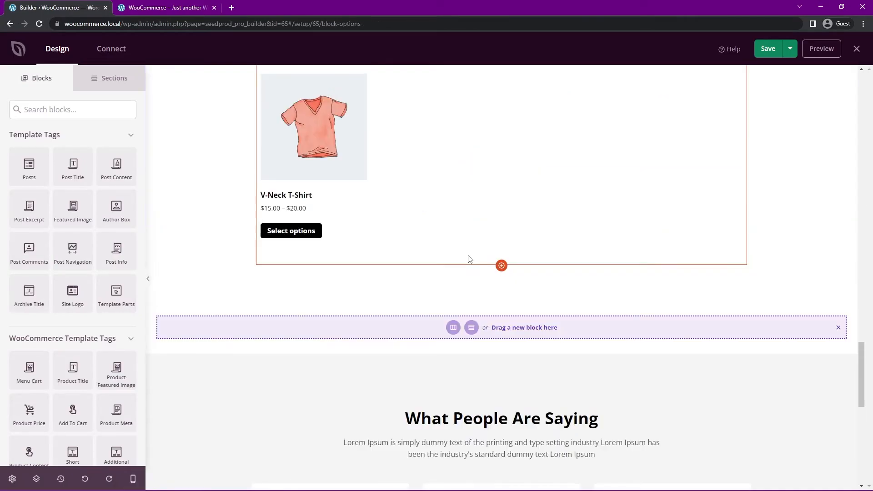
{"action": "left_click", "coordinate": [453, 327]}
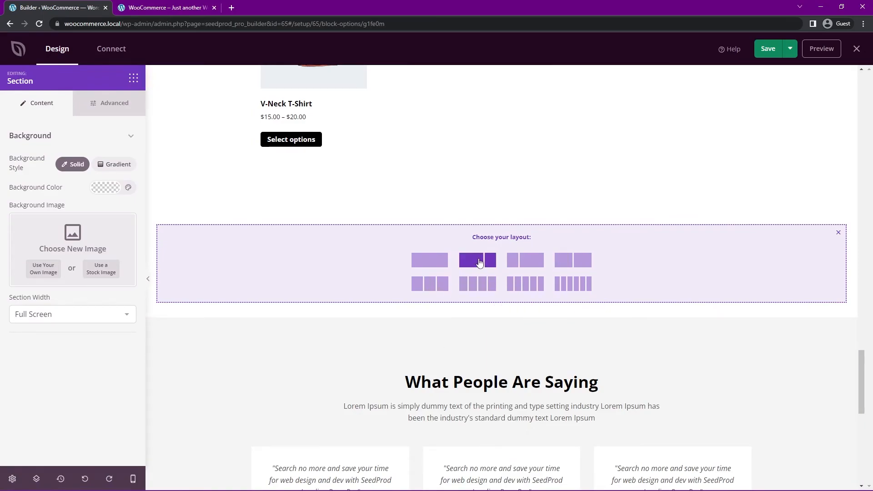
{"action": "left_click", "coordinate": [482, 261]}
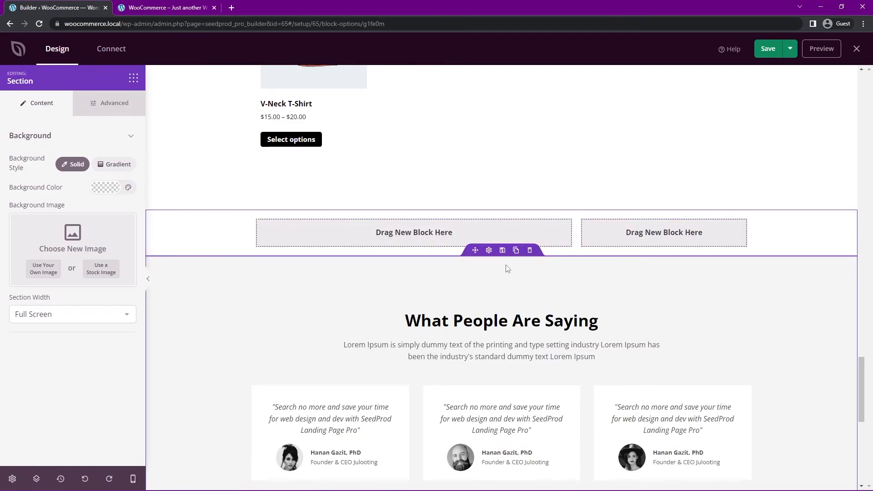
{"action": "scroll", "coordinate": [442, 251], "scroll_direction": "up", "scroll_amount": 3}
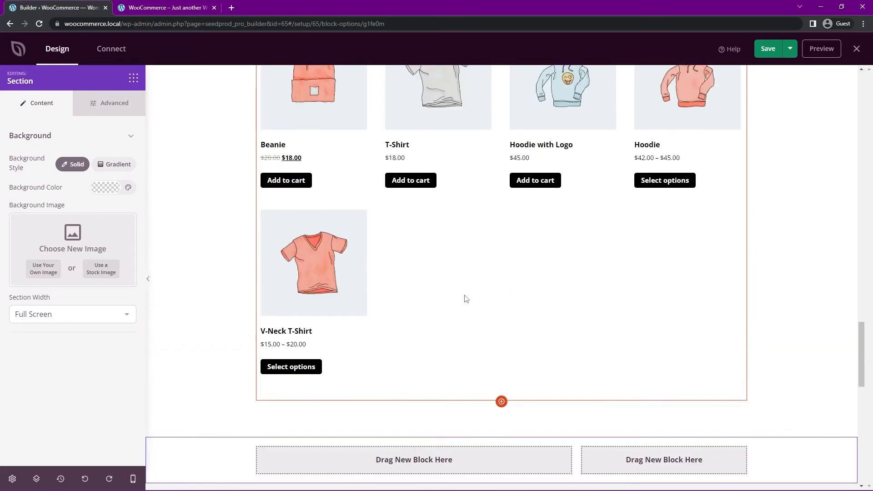
{"action": "scroll", "coordinate": [441, 266], "scroll_direction": "up", "scroll_amount": 3}
{"action": "scroll", "coordinate": [423, 270], "scroll_direction": "up", "scroll_amount": 3}
{"action": "scroll", "coordinate": [409, 272], "scroll_direction": "up", "scroll_amount": 3}
{"action": "scroll", "coordinate": [399, 271], "scroll_direction": "up", "scroll_amount": 2}
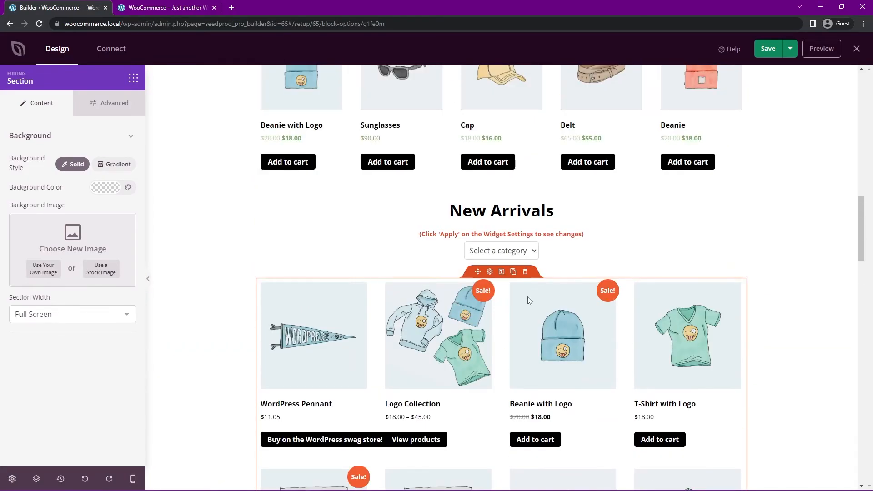
Delete the old Recent Products listing and the Product Categories dropdown block
{"action": "left_click", "coordinate": [524, 271]}
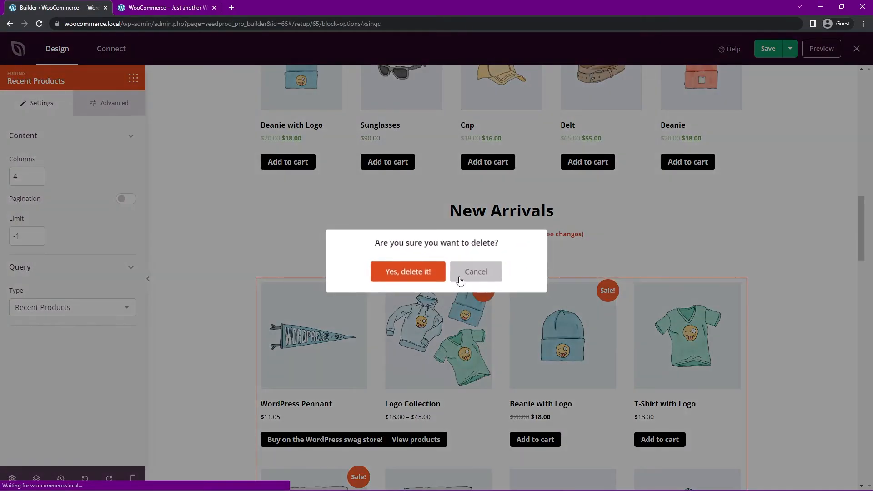
{"action": "left_click", "coordinate": [405, 266]}
{"action": "left_click", "coordinate": [501, 250]}
{"action": "left_click", "coordinate": [524, 219]}
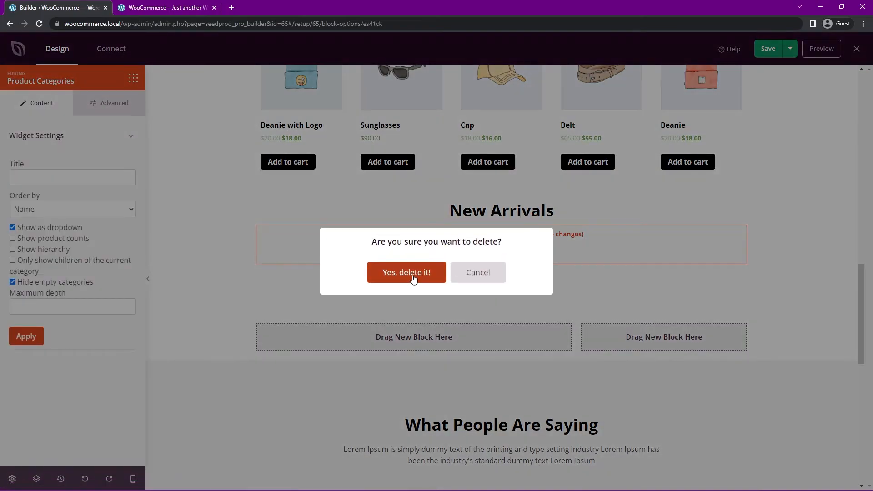
{"action": "left_click", "coordinate": [405, 272]}
Delete the two spacer blocks around the heading
{"action": "left_click", "coordinate": [509, 250]}
{"action": "left_click", "coordinate": [524, 232]}
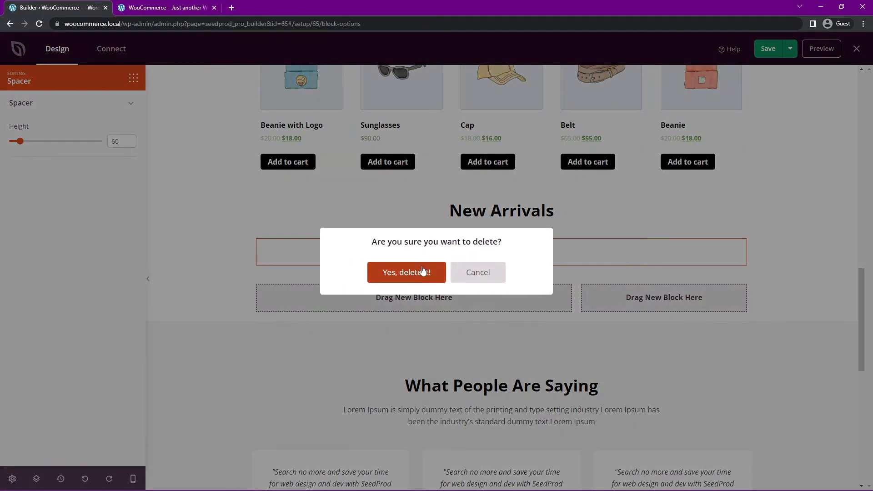
{"action": "left_click", "coordinate": [414, 269]}
{"action": "left_click", "coordinate": [501, 231]}
{"action": "left_click", "coordinate": [524, 222]}
{"action": "left_click", "coordinate": [406, 272]}
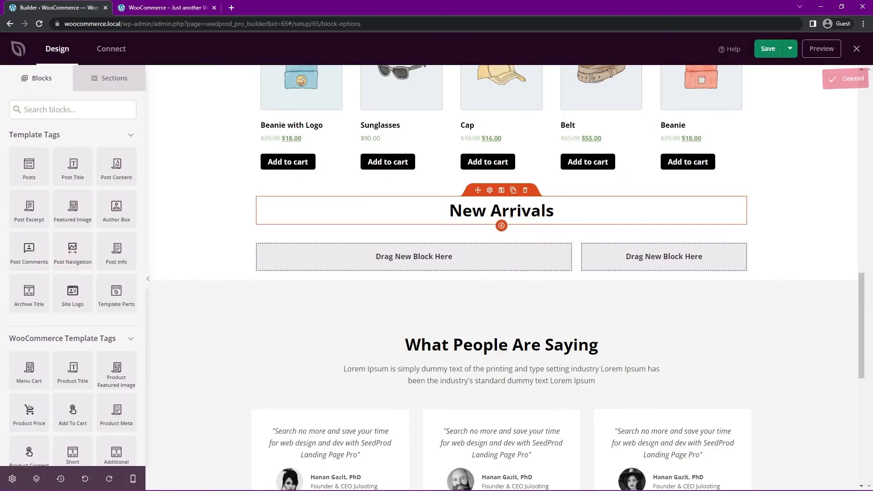
Move the New Arrivals heading into the left column, remove the empty row, and left-align it
{"action": "left_click", "coordinate": [477, 176]}
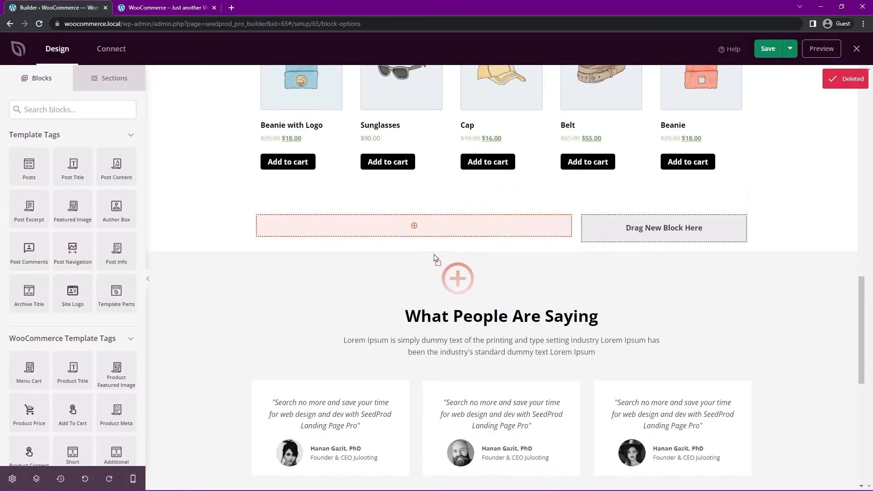
{"action": "left_click", "coordinate": [405, 230]}
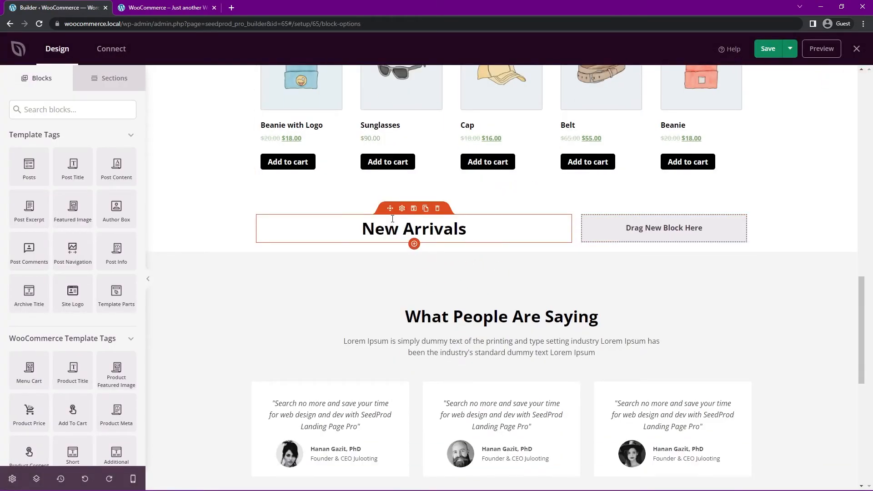
{"action": "left_click", "coordinate": [394, 225]}
{"action": "left_click", "coordinate": [16, 307]}
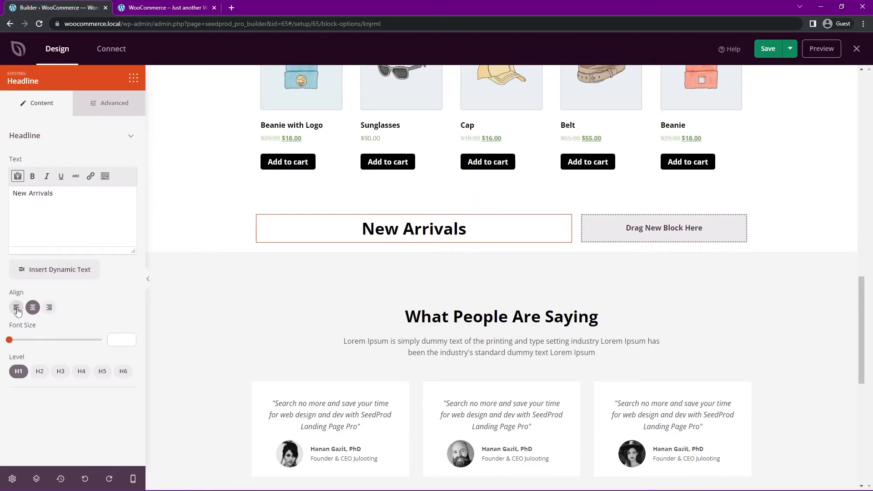
{"action": "left_click", "coordinate": [134, 78]}
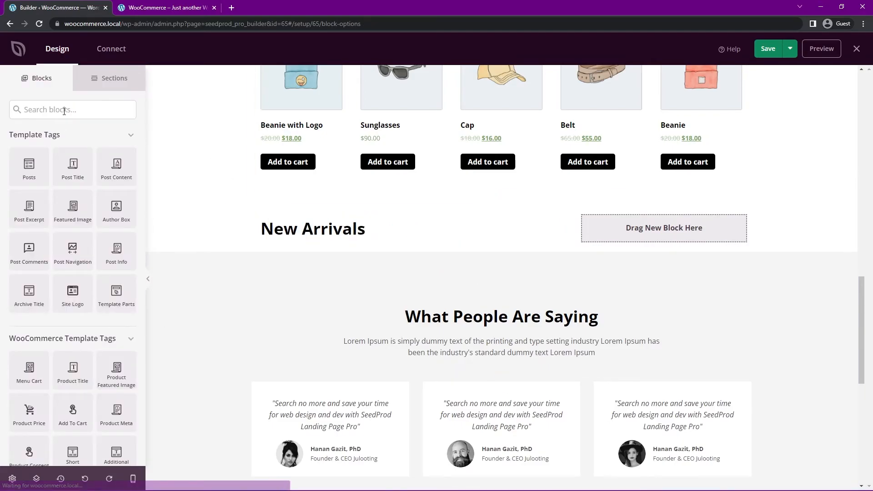
Place a Products Grid under New Arrivals and set it to 3 columns
{"action": "left_click", "coordinate": [66, 109]}
{"action": "type", "text": "grid"}
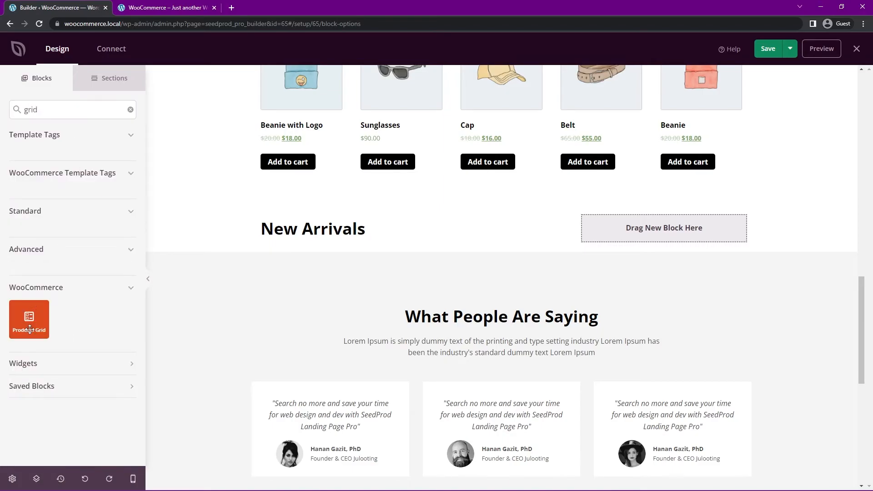
{"action": "left_click_drag", "start_coordinate": [29, 317], "coordinate": [308, 239]}
{"action": "scroll", "coordinate": [462, 313], "scroll_direction": "down", "scroll_amount": 5}
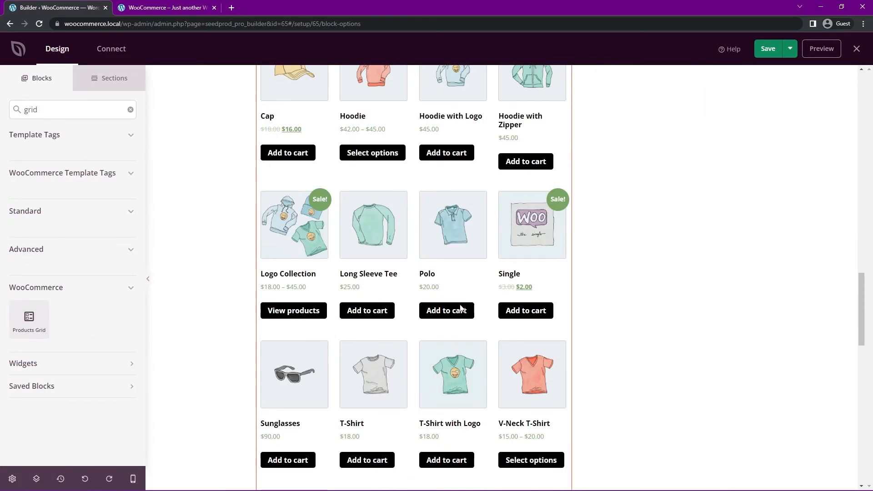
{"action": "scroll", "coordinate": [462, 313], "scroll_direction": "down", "scroll_amount": 3}
{"action": "scroll", "coordinate": [450, 320], "scroll_direction": "up", "scroll_amount": 3}
{"action": "scroll", "coordinate": [370, 320], "scroll_direction": "up", "scroll_amount": 8}
{"action": "left_click", "coordinate": [370, 320]}
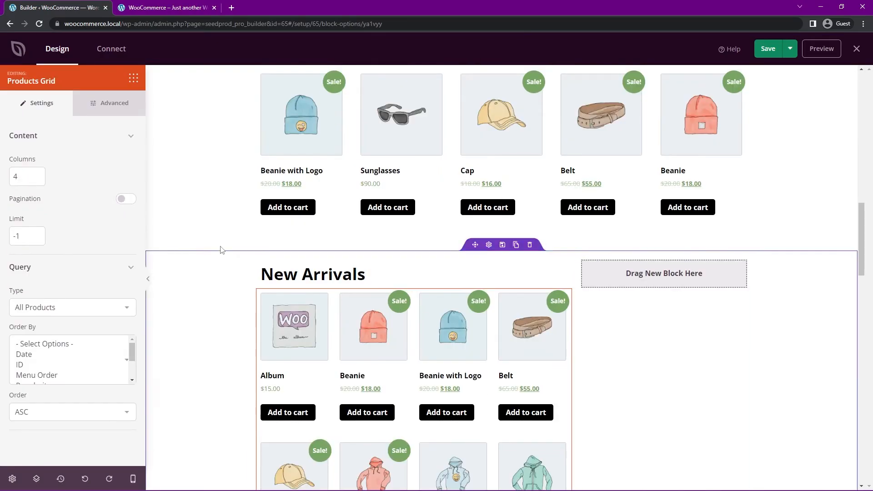
{"action": "left_click", "coordinate": [38, 180]}
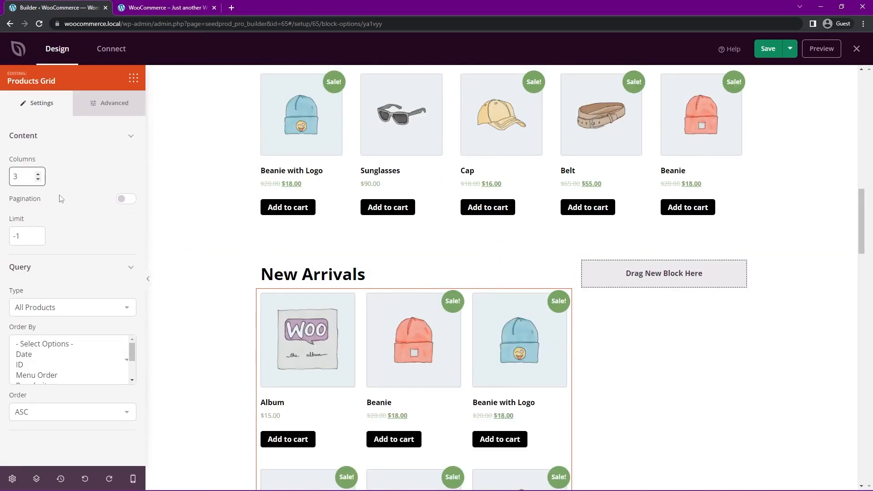
{"action": "scroll", "coordinate": [472, 360], "scroll_direction": "down", "scroll_amount": 2}
{"action": "scroll", "coordinate": [472, 359], "scroll_direction": "up", "scroll_amount": 2}
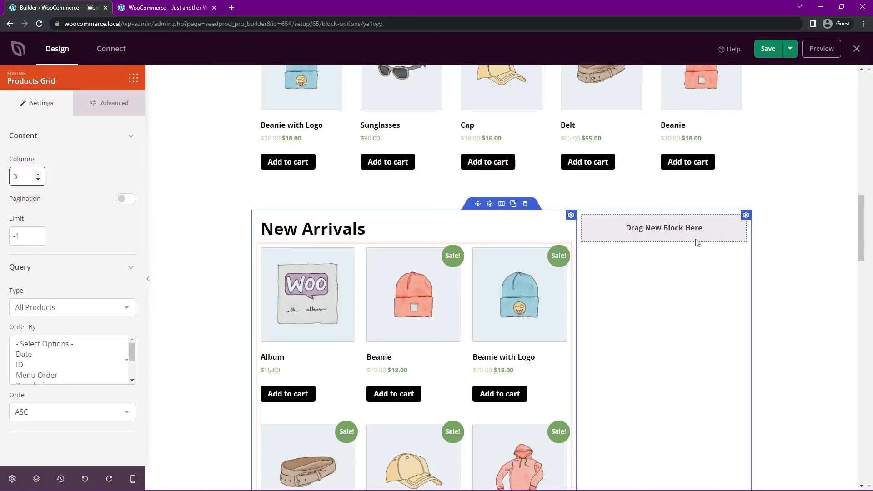
{"action": "left_click", "coordinate": [164, 8]}
Check the SeedProd theme templates list from the dashboard, then return to the homepage builder's block library
{"action": "left_click", "coordinate": [50, 40]}
{"action": "mouse_move", "coordinate": [28, 196]}
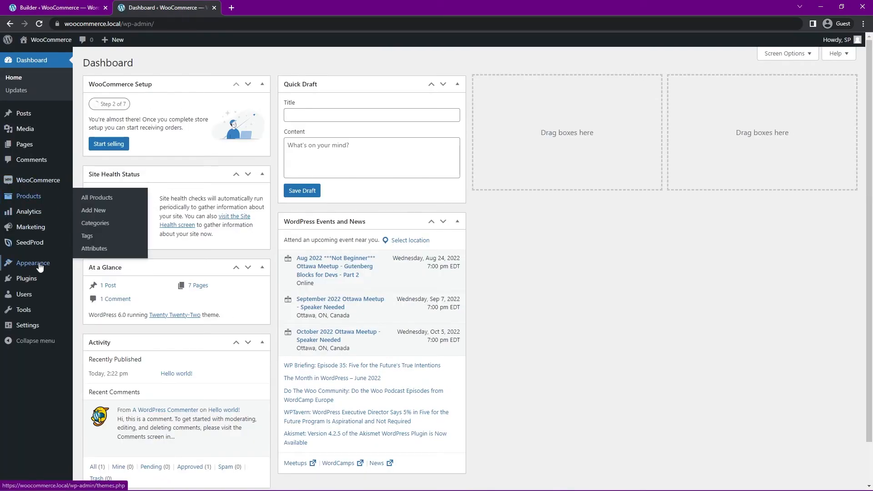
{"action": "mouse_move", "coordinate": [29, 242]}
{"action": "left_click", "coordinate": [100, 257]}
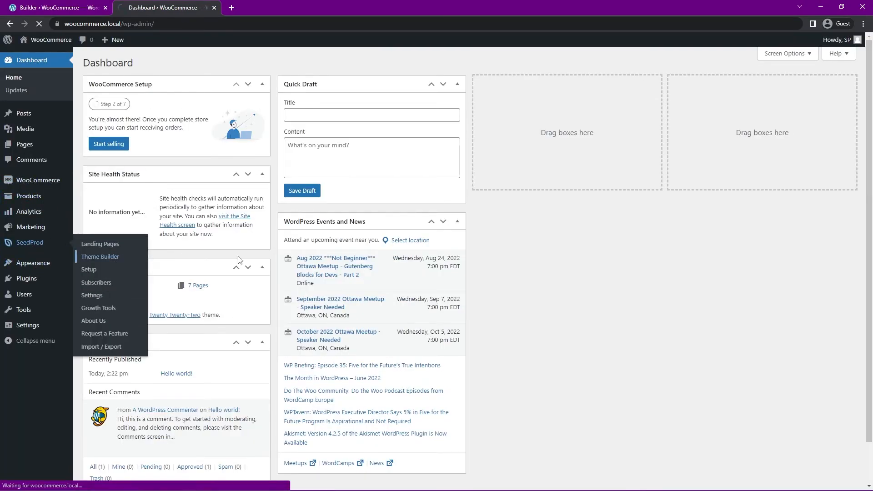
{"action": "scroll", "coordinate": [319, 298], "scroll_direction": "down", "scroll_amount": 3}
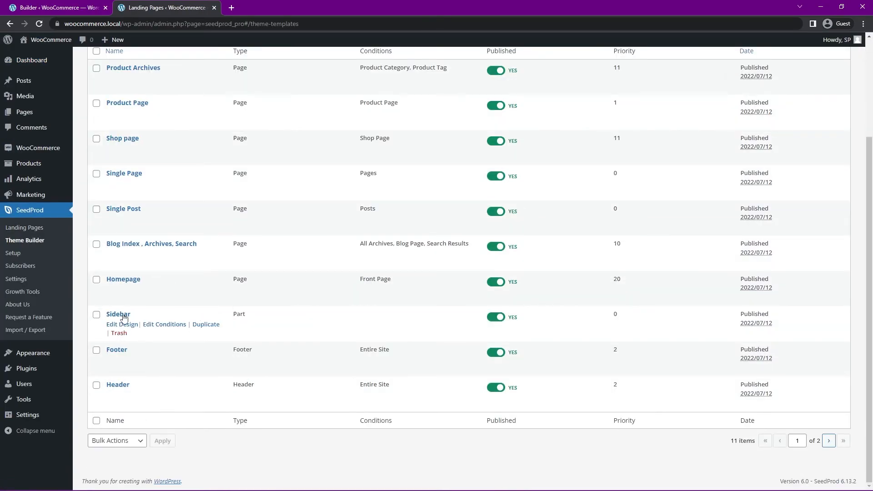
{"action": "left_click", "coordinate": [58, 7]}
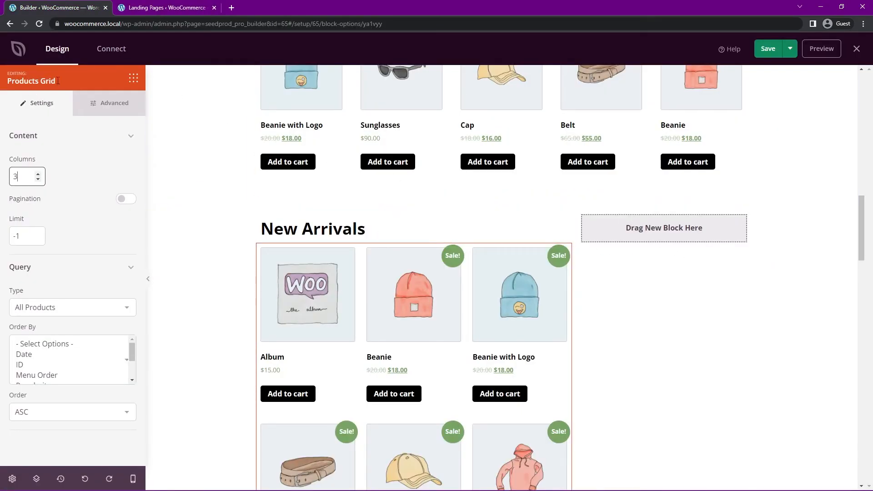
{"action": "left_click", "coordinate": [132, 87]}
Add a Template Parts block in the empty right column and choose the Sidebar part
{"action": "left_click", "coordinate": [62, 109]}
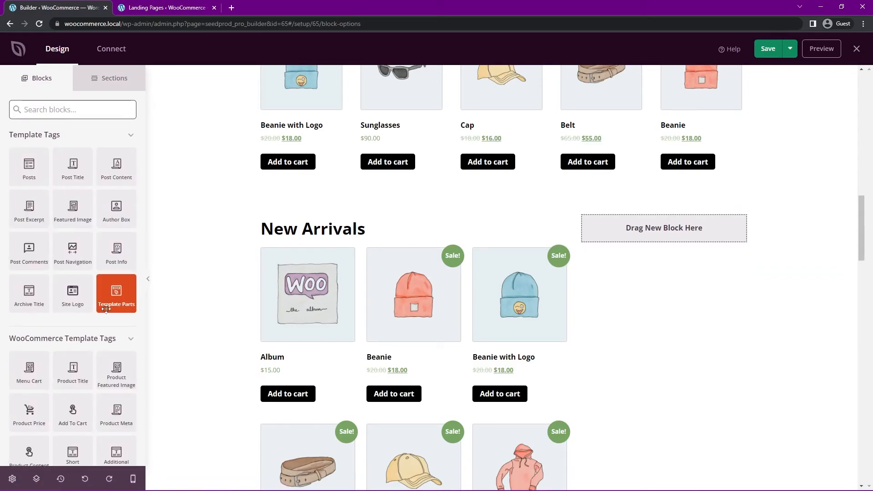
{"action": "mouse_move", "coordinate": [117, 295]}
{"action": "left_mouse_down"}
{"action": "mouse_move", "coordinate": [176, 318]}
{"action": "mouse_move", "coordinate": [652, 227]}
{"action": "left_mouse_up"}
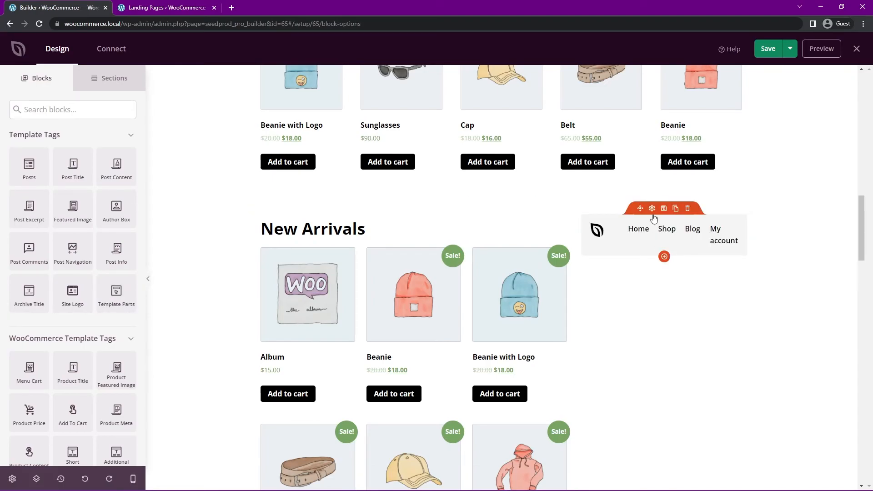
{"action": "left_click", "coordinate": [655, 212]}
{"action": "left_click", "coordinate": [72, 162]}
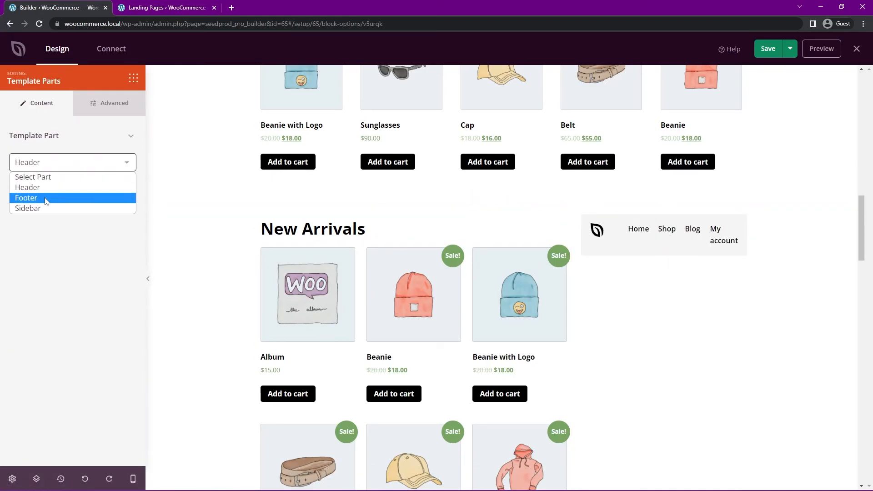
{"action": "left_click", "coordinate": [31, 208]}
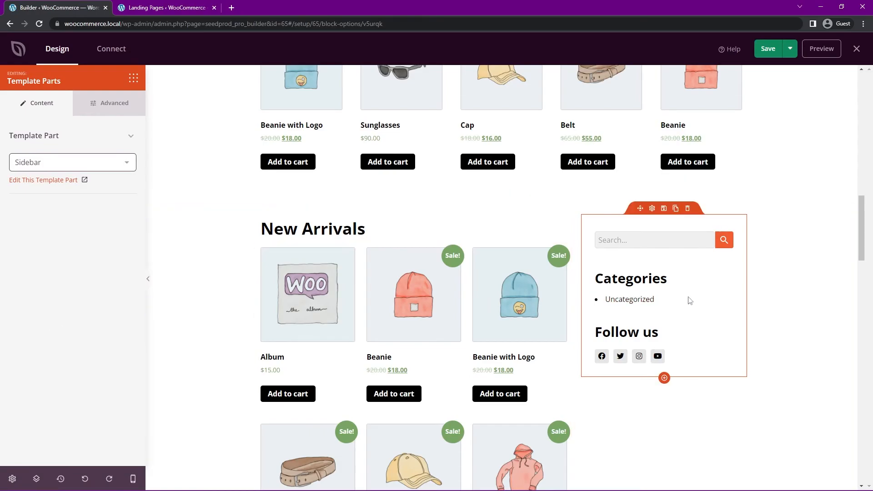
Save the homepage and preview it on the live site
{"action": "left_click", "coordinate": [767, 49]}
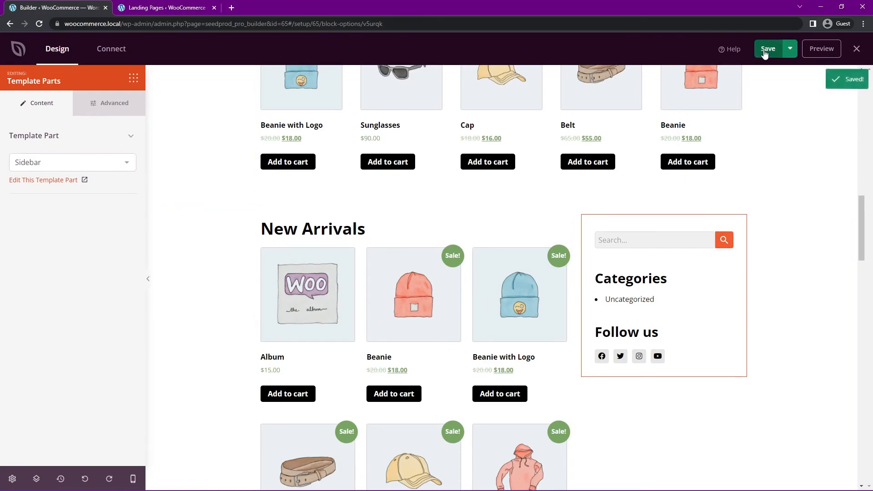
{"action": "left_click", "coordinate": [821, 49]}
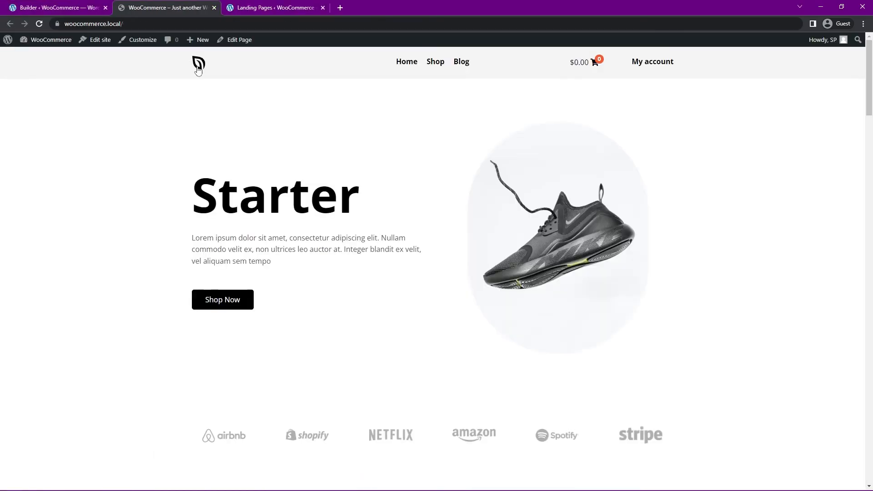
{"action": "left_click_drag", "start_coordinate": [867, 99], "coordinate": [866, 218]}
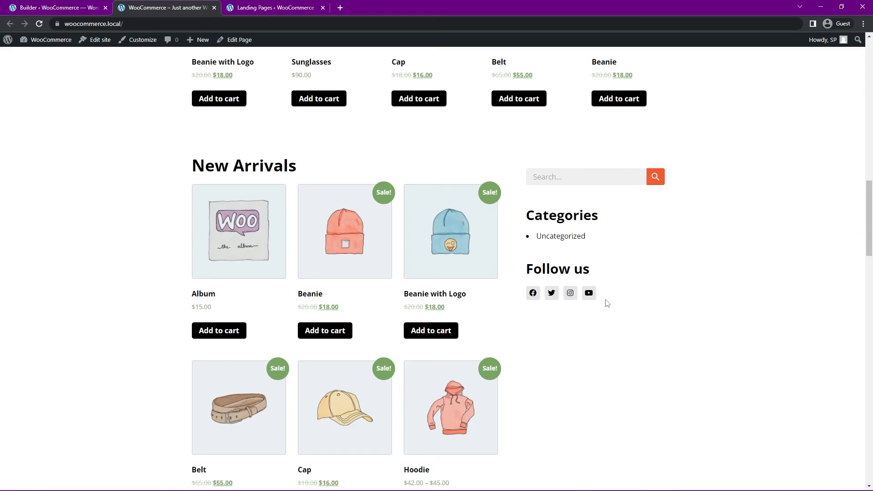
From the theme templates list, open the Sidebar template part for design editing
{"action": "left_click", "coordinate": [274, 8]}
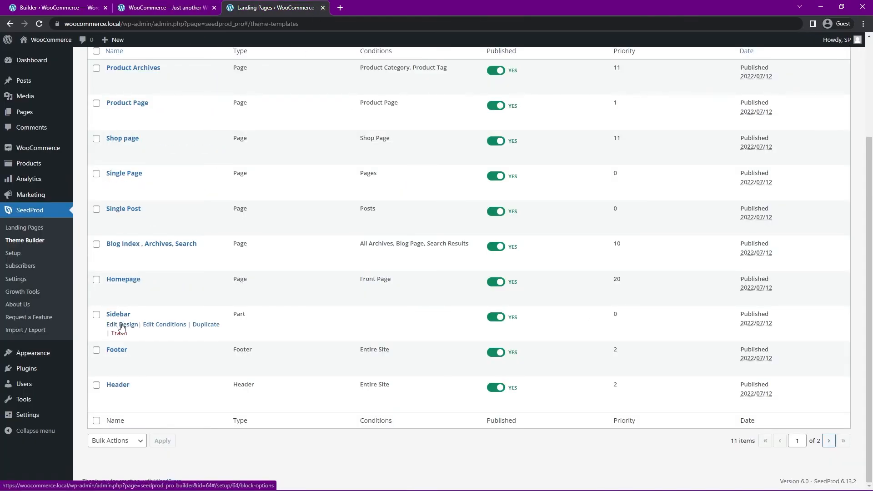
{"action": "left_click", "coordinate": [122, 325]}
{"action": "left_click", "coordinate": [167, 7]}
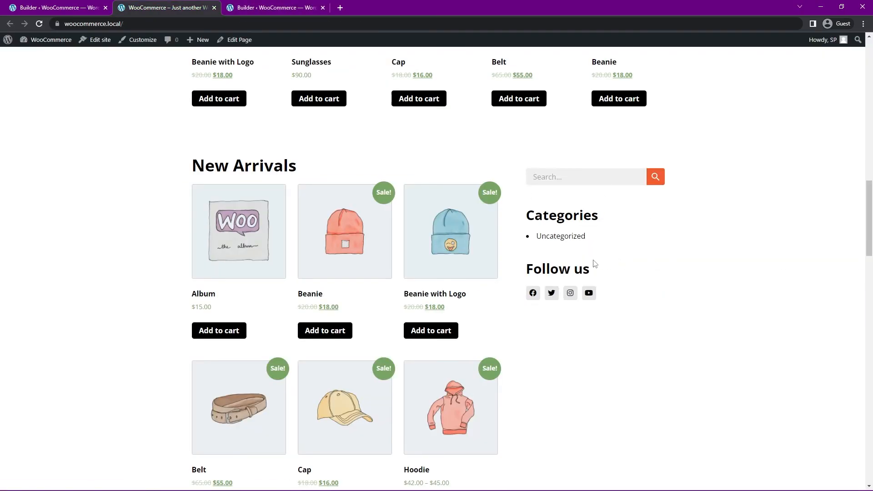
Find the Product Categories block by searching 'catego' and add it to the top of the sidebar
{"action": "key", "text": "ctrl+Tab"}
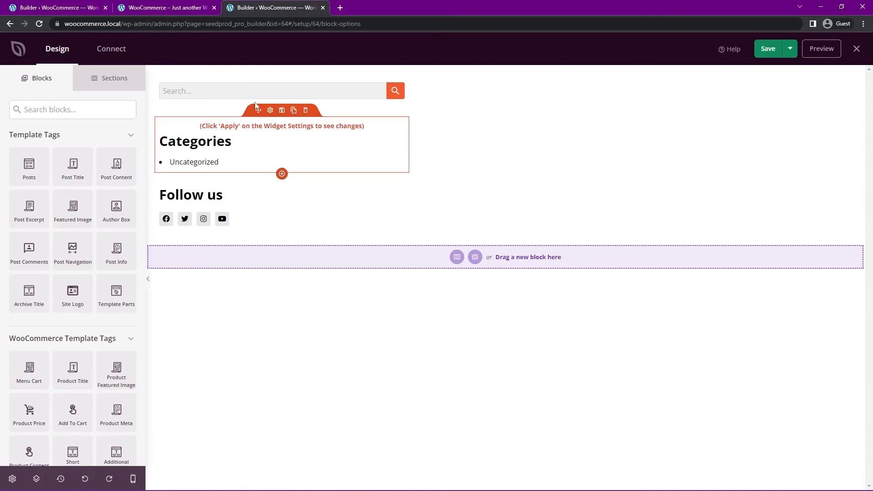
{"action": "left_click", "coordinate": [69, 109]}
{"action": "type", "text": "catego"}
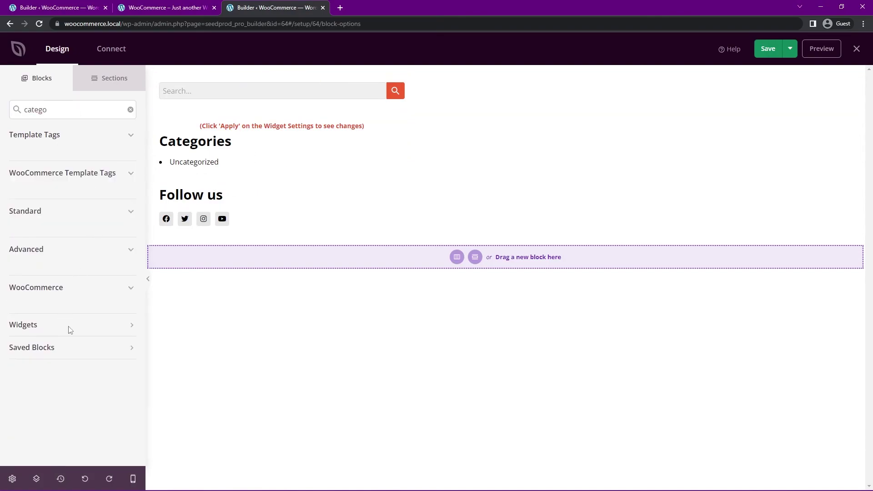
{"action": "left_click", "coordinate": [65, 324]}
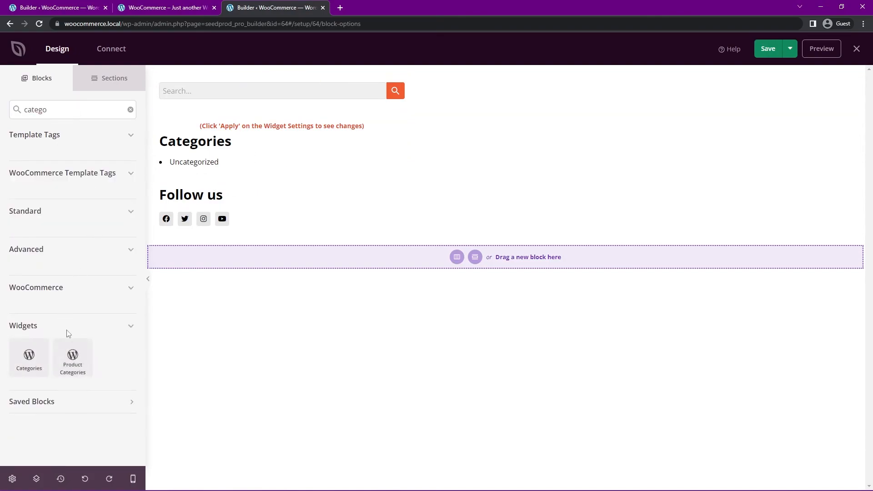
{"action": "mouse_move", "coordinate": [72, 358]}
{"action": "left_mouse_down"}
{"action": "mouse_move", "coordinate": [222, 163]}
{"action": "mouse_move", "coordinate": [243, 87]}
{"action": "left_mouse_up"}
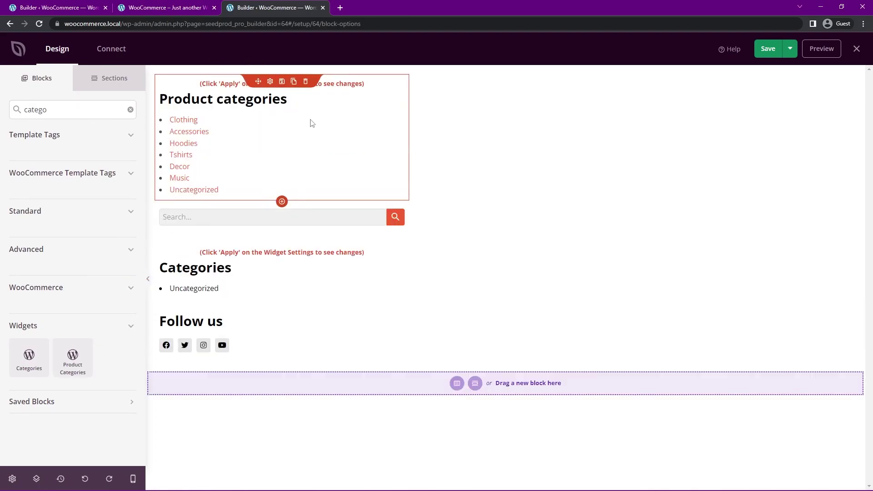
Remove the Search block, save the sidebar, and check the category list on the live homepage
{"action": "left_click", "coordinate": [306, 203]}
{"action": "left_click", "coordinate": [406, 273]}
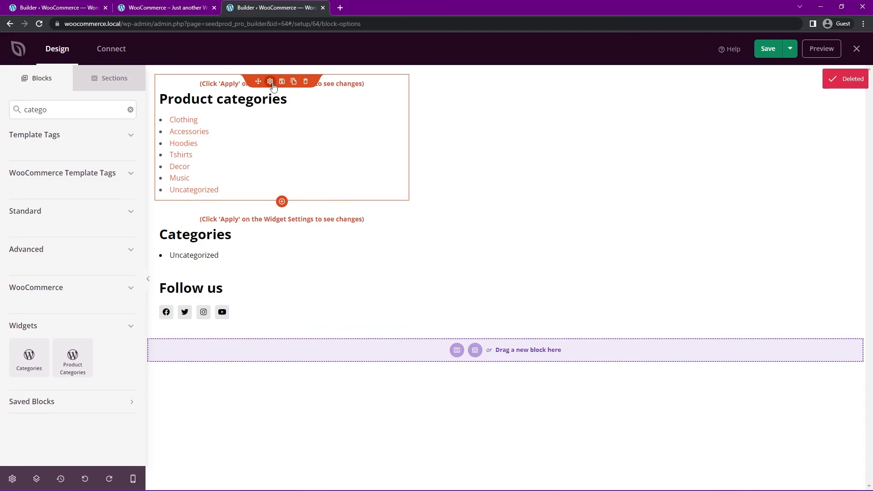
{"action": "left_click", "coordinate": [214, 150]}
{"action": "left_click", "coordinate": [767, 48]}
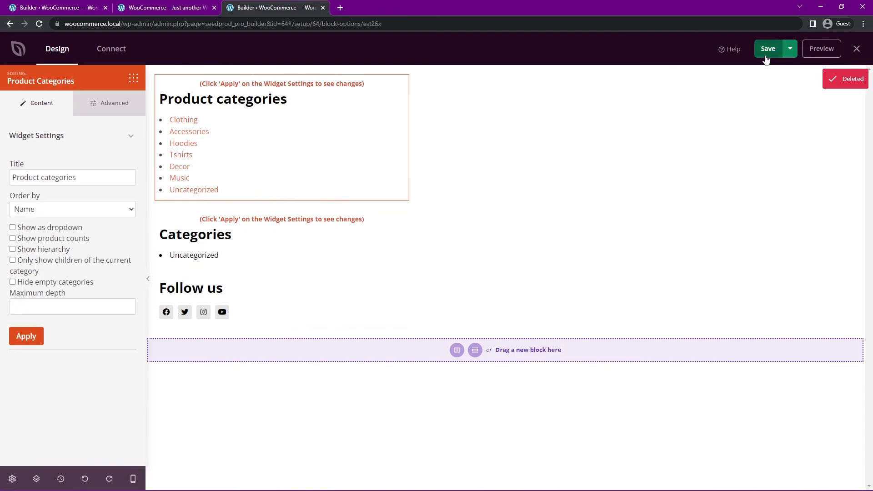
{"action": "left_click", "coordinate": [164, 7]}
{"action": "left_click", "coordinate": [39, 23]}
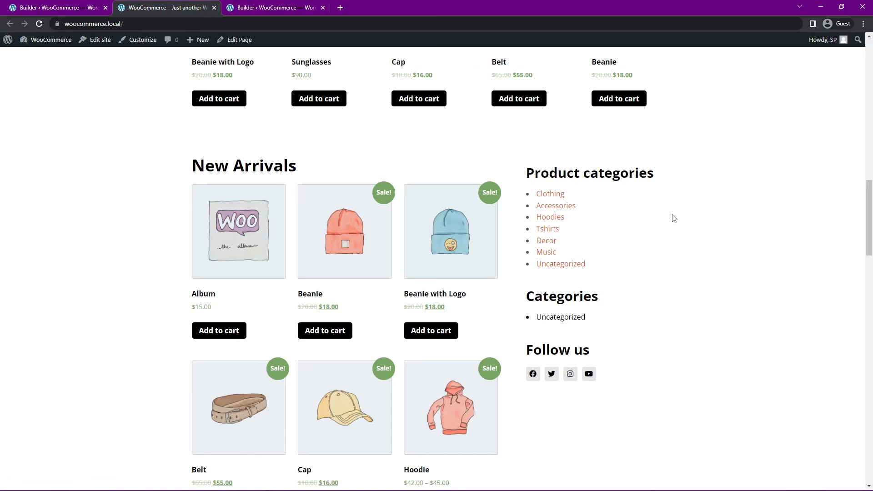
Set the Product categories widget to show as a dropdown and save the sidebar
{"action": "left_click", "coordinate": [267, 9]}
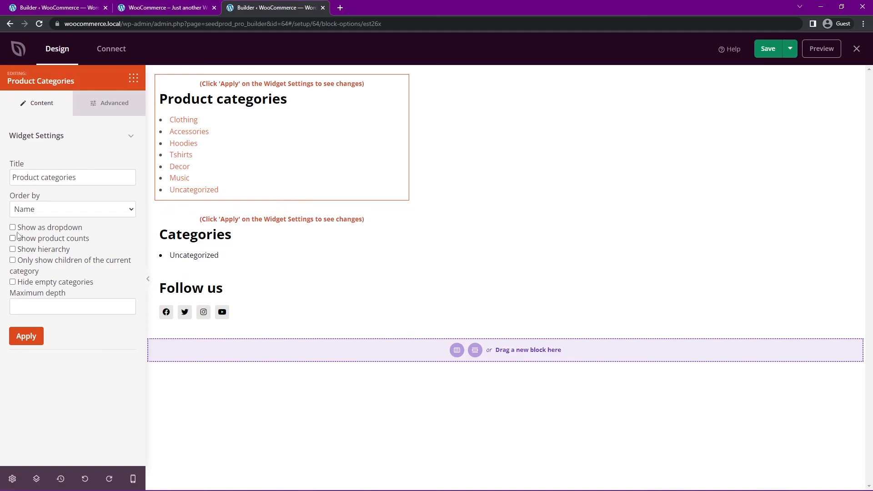
{"action": "left_click", "coordinate": [26, 335]}
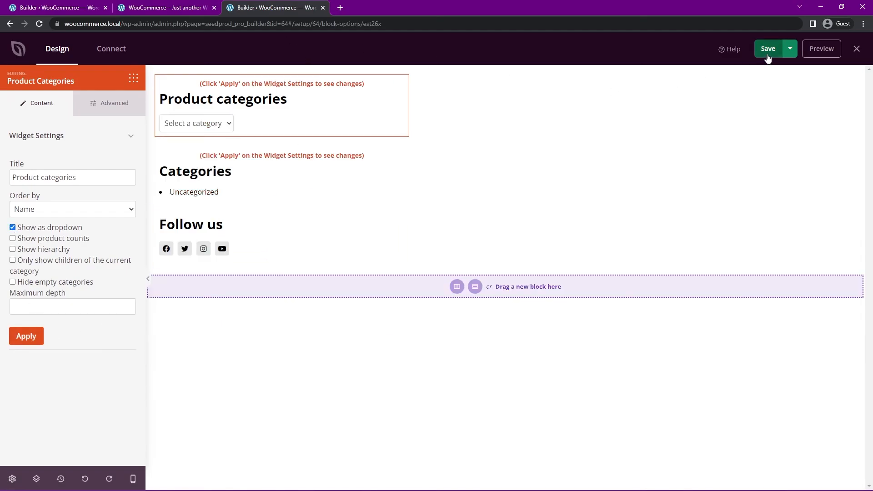
{"action": "left_click", "coordinate": [769, 49]}
Reload the live homepage and try out the Select a category dropdown in the sidebar
{"action": "left_click", "coordinate": [164, 8]}
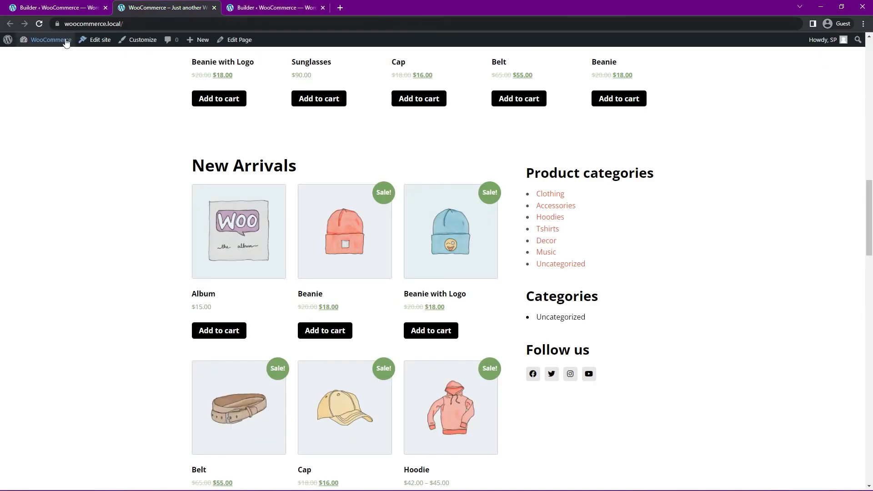
{"action": "left_click", "coordinate": [40, 23]}
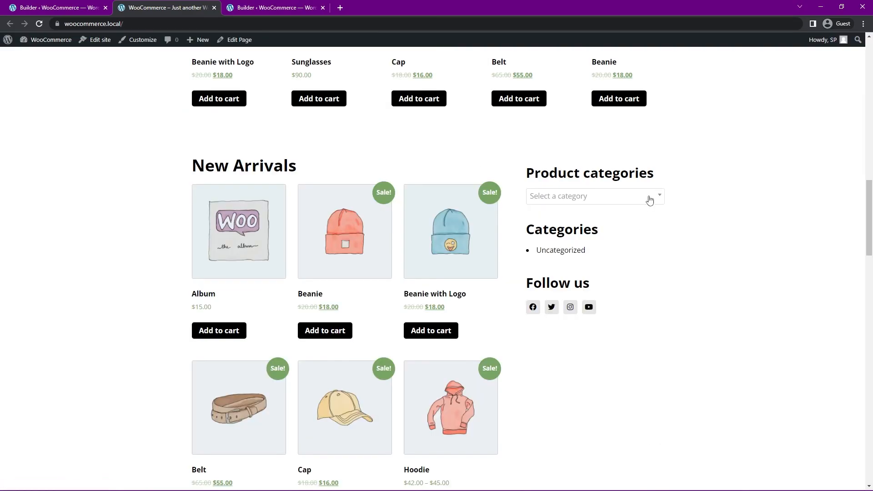
{"action": "left_click", "coordinate": [648, 198]}
{"action": "left_click", "coordinate": [723, 225]}
{"action": "scroll", "coordinate": [746, 244], "scroll_direction": "down", "scroll_amount": 1}
{"action": "scroll", "coordinate": [745, 244], "scroll_direction": "down", "scroll_amount": 5}
{"action": "scroll", "coordinate": [744, 270], "scroll_direction": "up", "scroll_amount": 3}
{"action": "scroll", "coordinate": [579, 259], "scroll_direction": "up", "scroll_amount": 2}
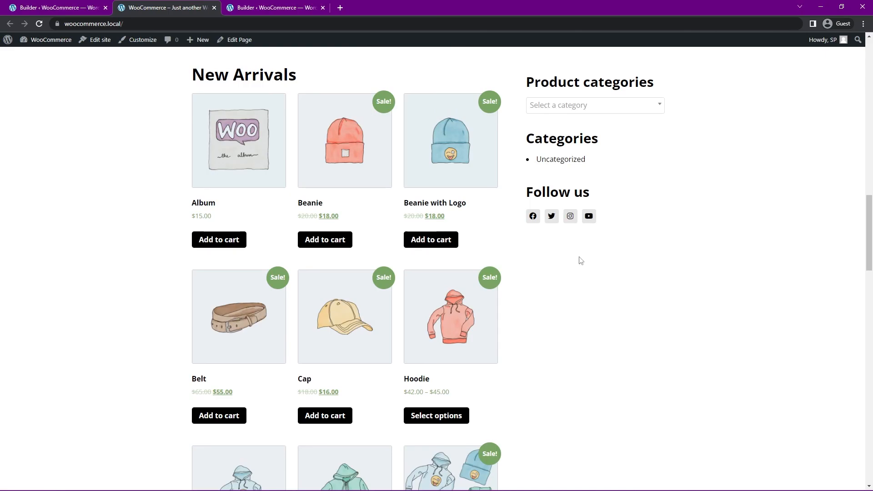
{"action": "scroll", "coordinate": [691, 397], "scroll_direction": "down", "scroll_amount": 2}
{"action": "scroll", "coordinate": [692, 397], "scroll_direction": "down", "scroll_amount": 4}
{"action": "scroll", "coordinate": [691, 396], "scroll_direction": "down", "scroll_amount": 3}
{"action": "scroll", "coordinate": [692, 396], "scroll_direction": "down", "scroll_amount": 3}
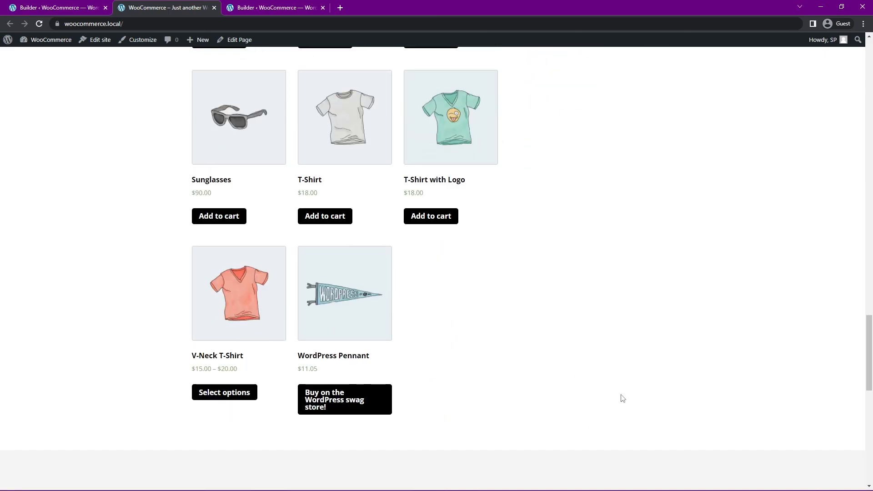
{"action": "scroll", "coordinate": [619, 396], "scroll_direction": "up", "scroll_amount": 6}
{"action": "scroll", "coordinate": [618, 396], "scroll_direction": "up", "scroll_amount": 5}
{"action": "scroll", "coordinate": [614, 393], "scroll_direction": "up", "scroll_amount": 2}
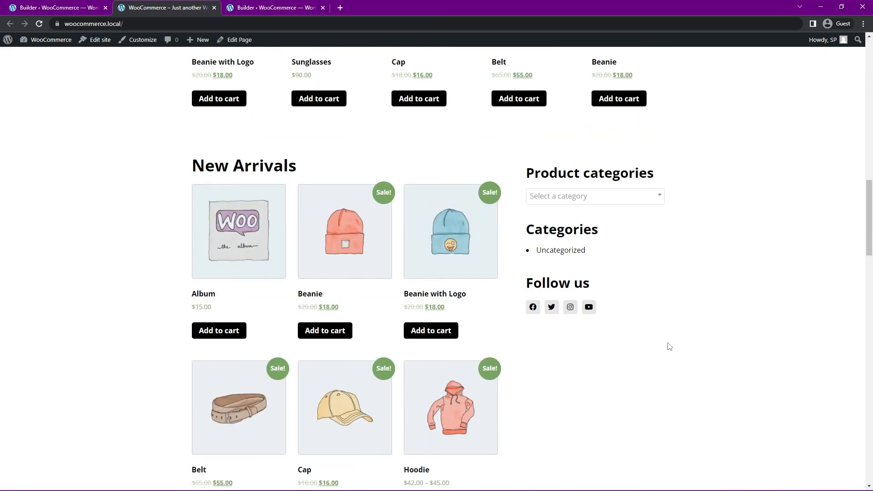
{"action": "scroll", "coordinate": [669, 346], "scroll_direction": "up", "scroll_amount": 2}
{"action": "scroll", "coordinate": [631, 379], "scroll_direction": "down", "scroll_amount": 1}
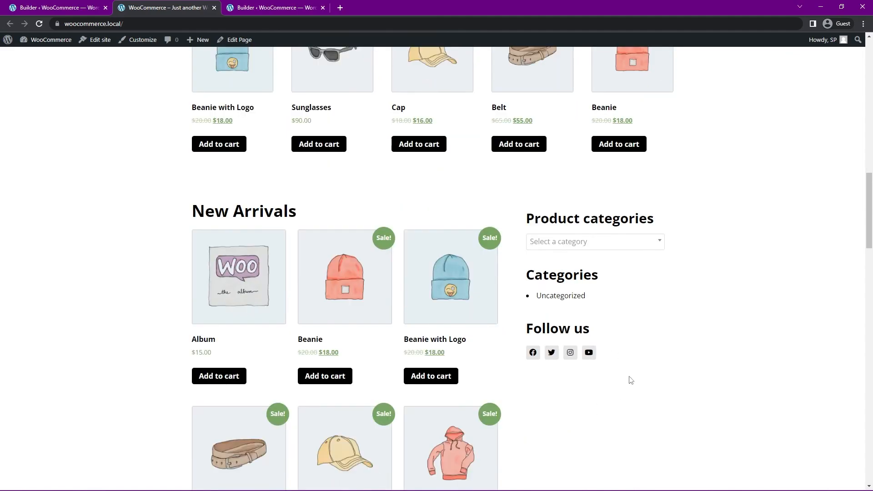